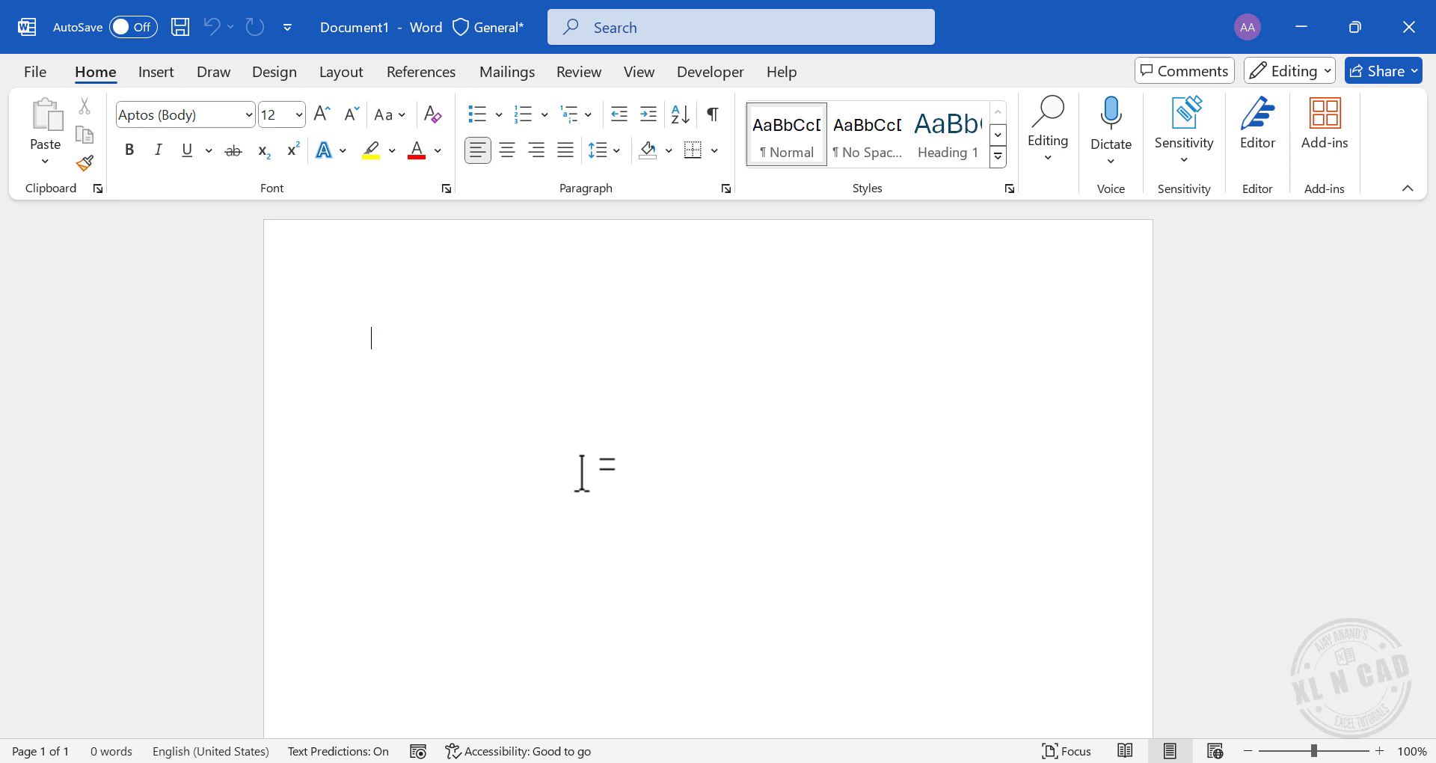
# Step: Open the table-size grid on the Insert tab to choose dimensions
pyautogui.click(161, 74)
pyautogui.click(181, 153)
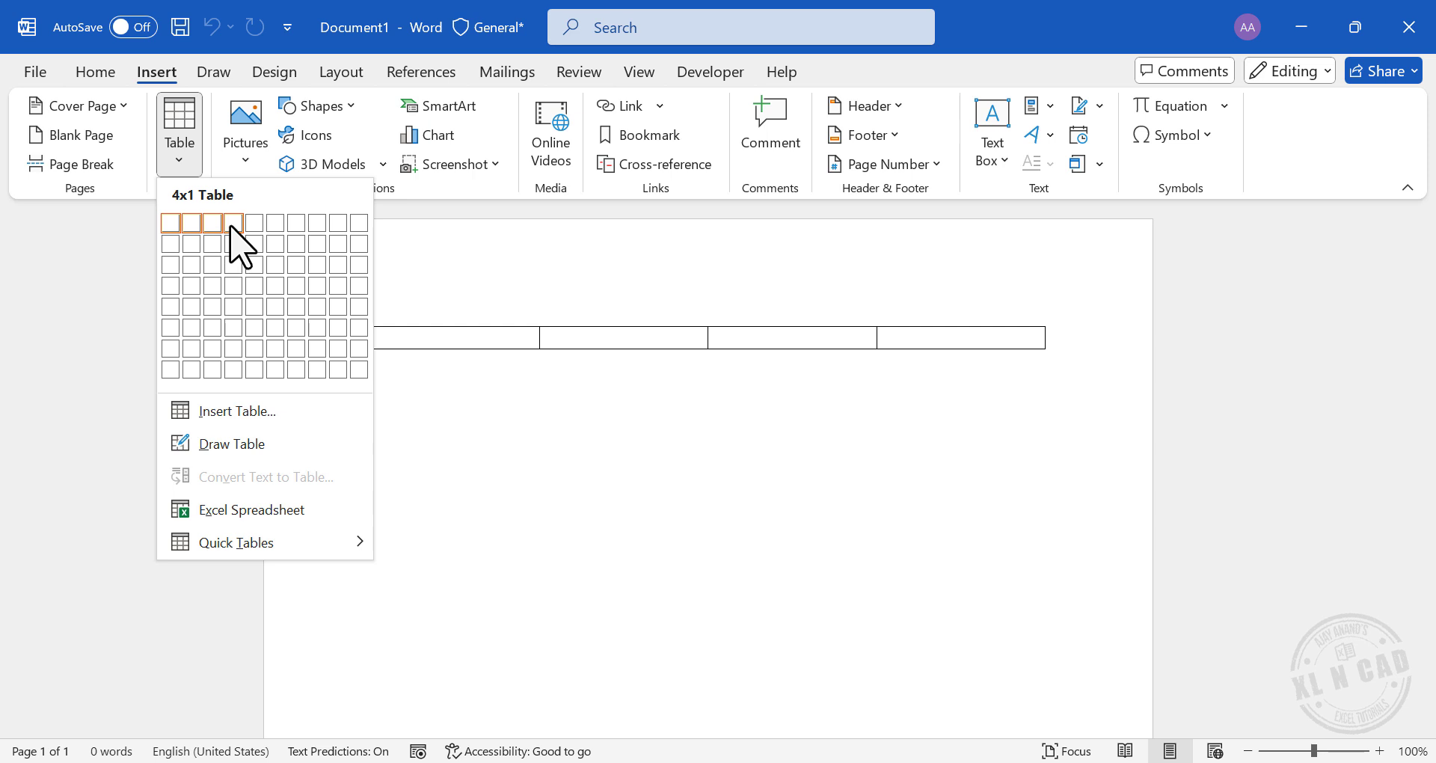
# Step: Insert the 4x5 table, add two rows to reach seven, and drag it narrower
pyautogui.click(230, 303)
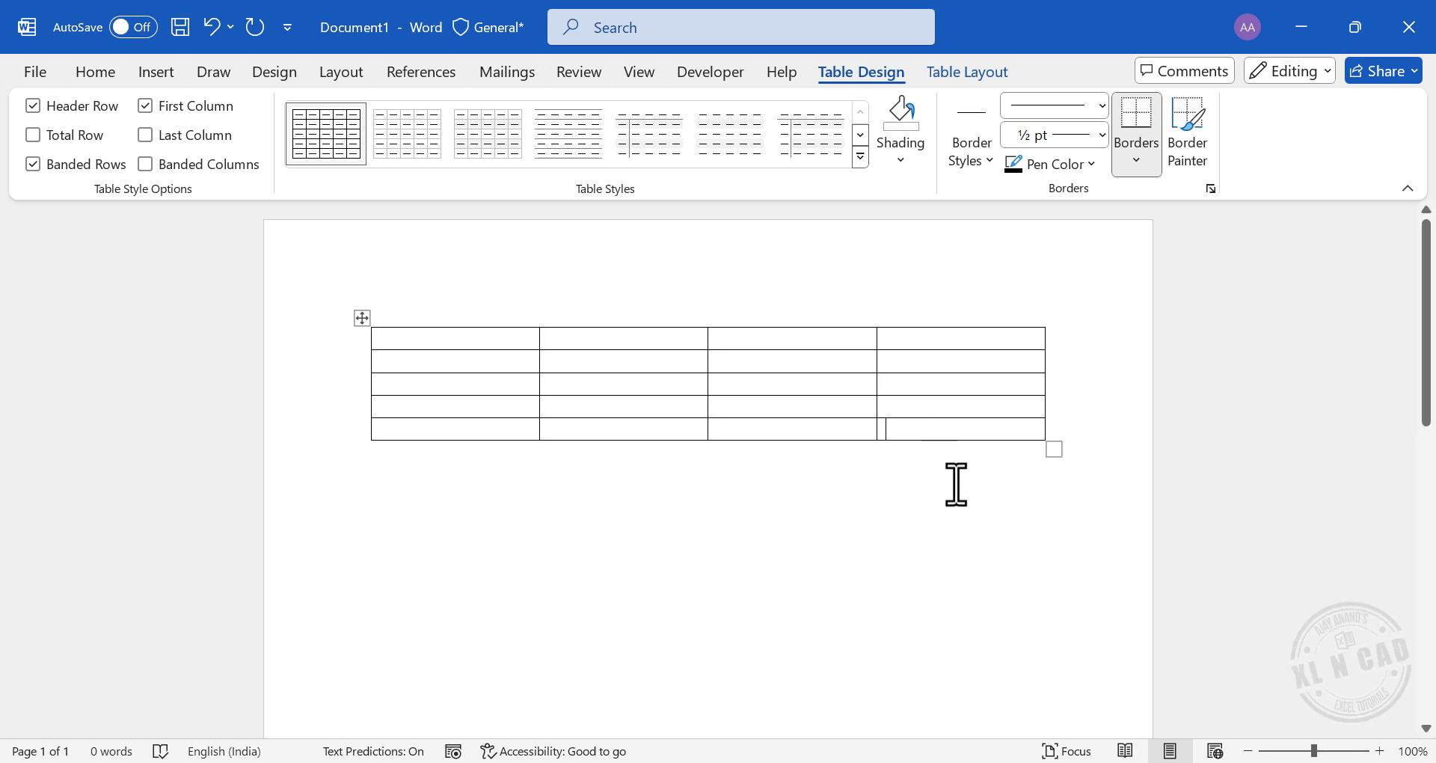
pyautogui.press('Tab')
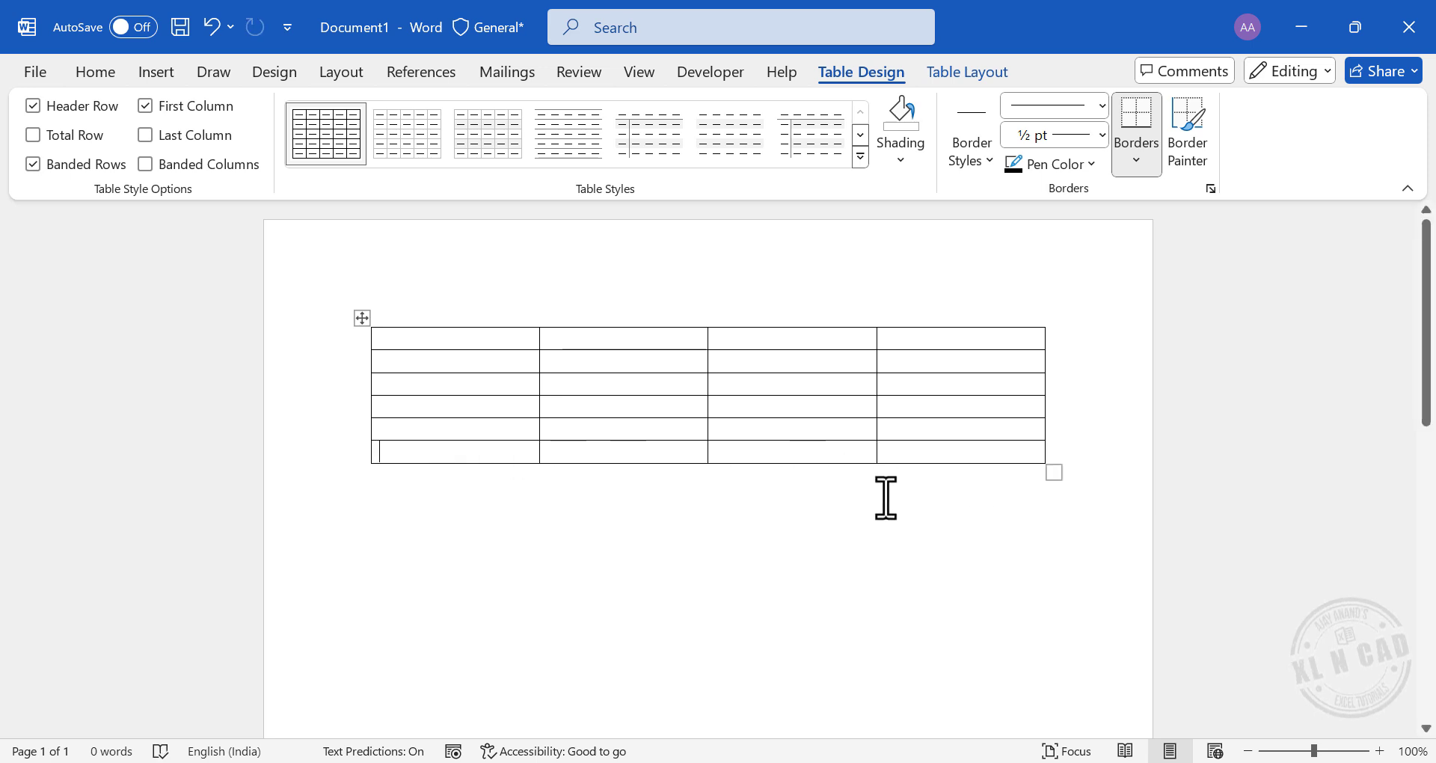
pyautogui.press('Tab')
pyautogui.press('Tab')
pyautogui.press('Tab')
pyautogui.press('Tab')
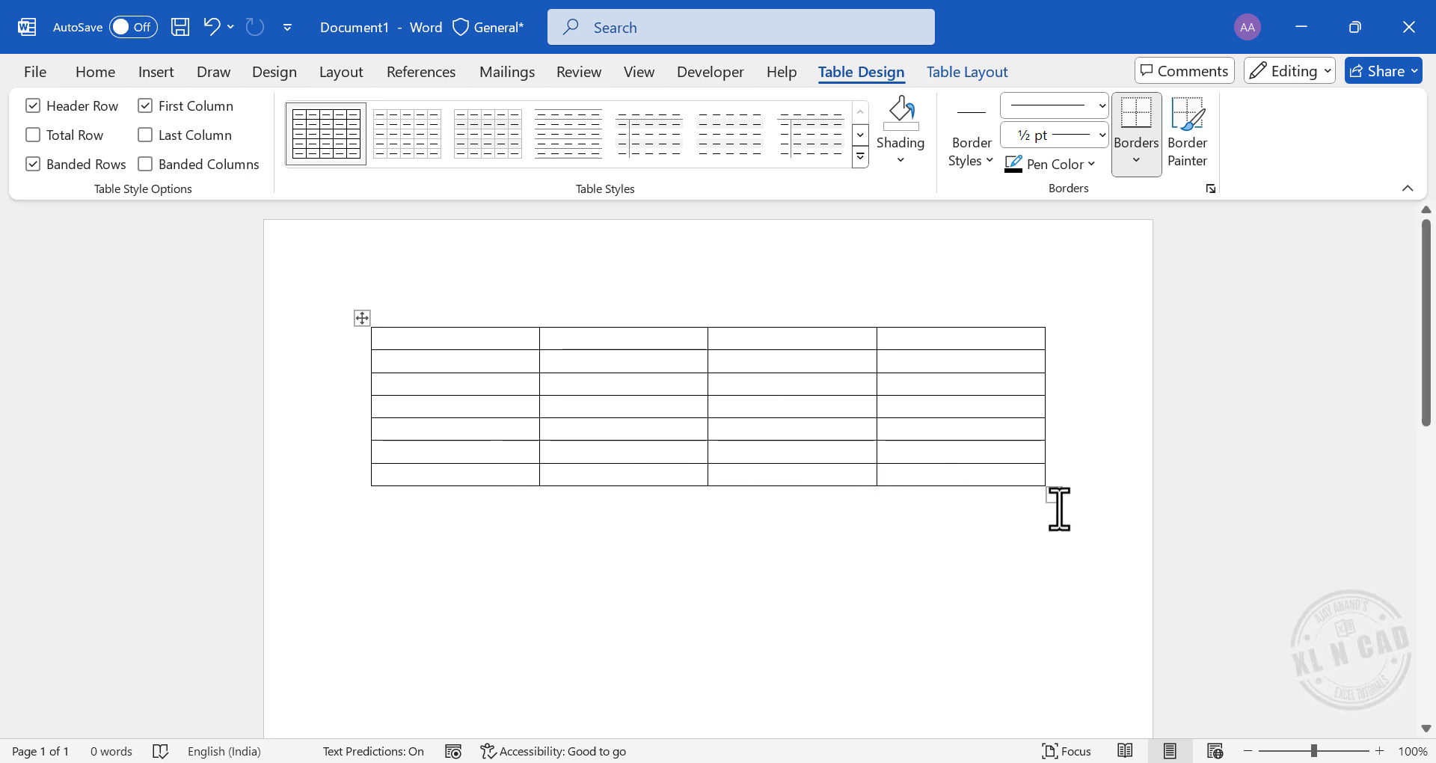
pyautogui.moveTo(1051, 495); pyautogui.dragTo(830, 477)
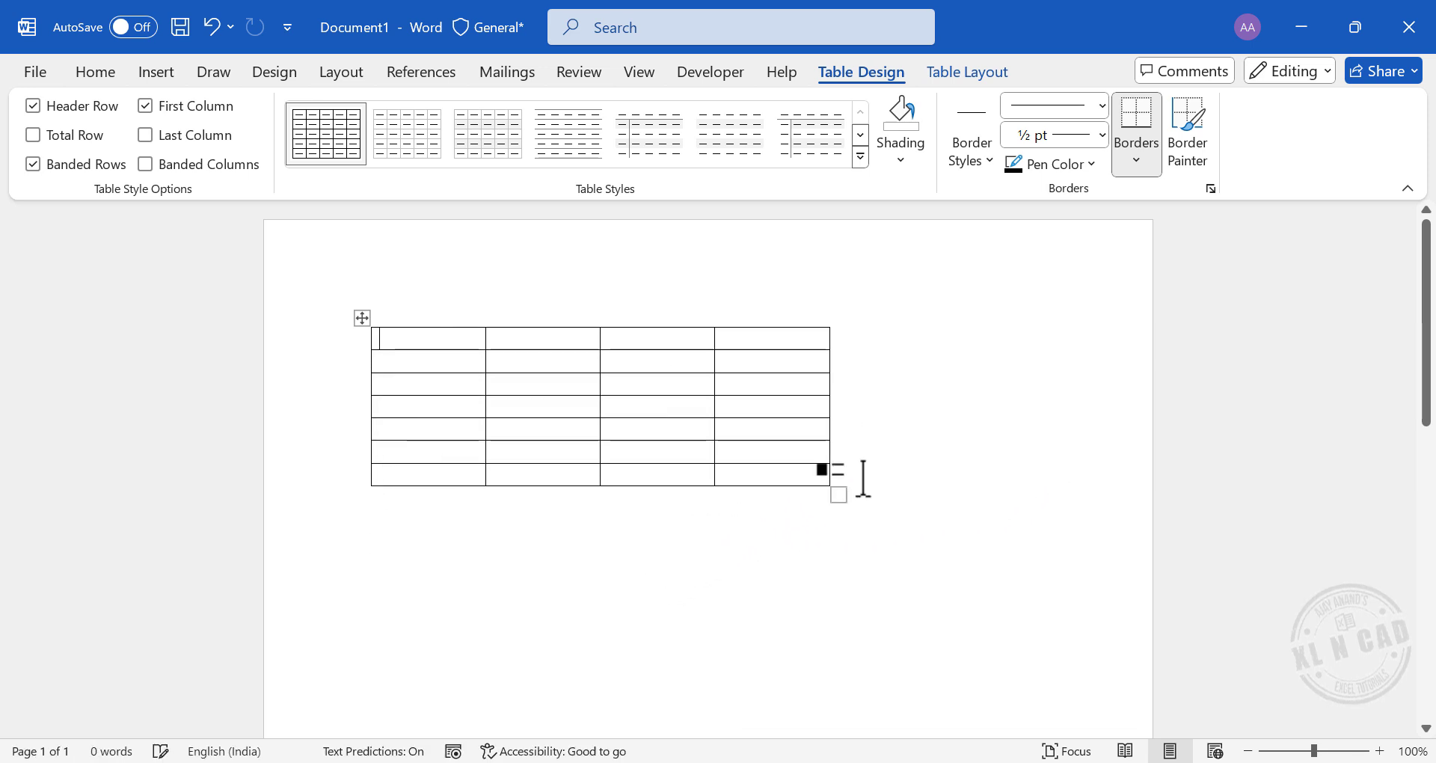
pyautogui.click(390, 556)
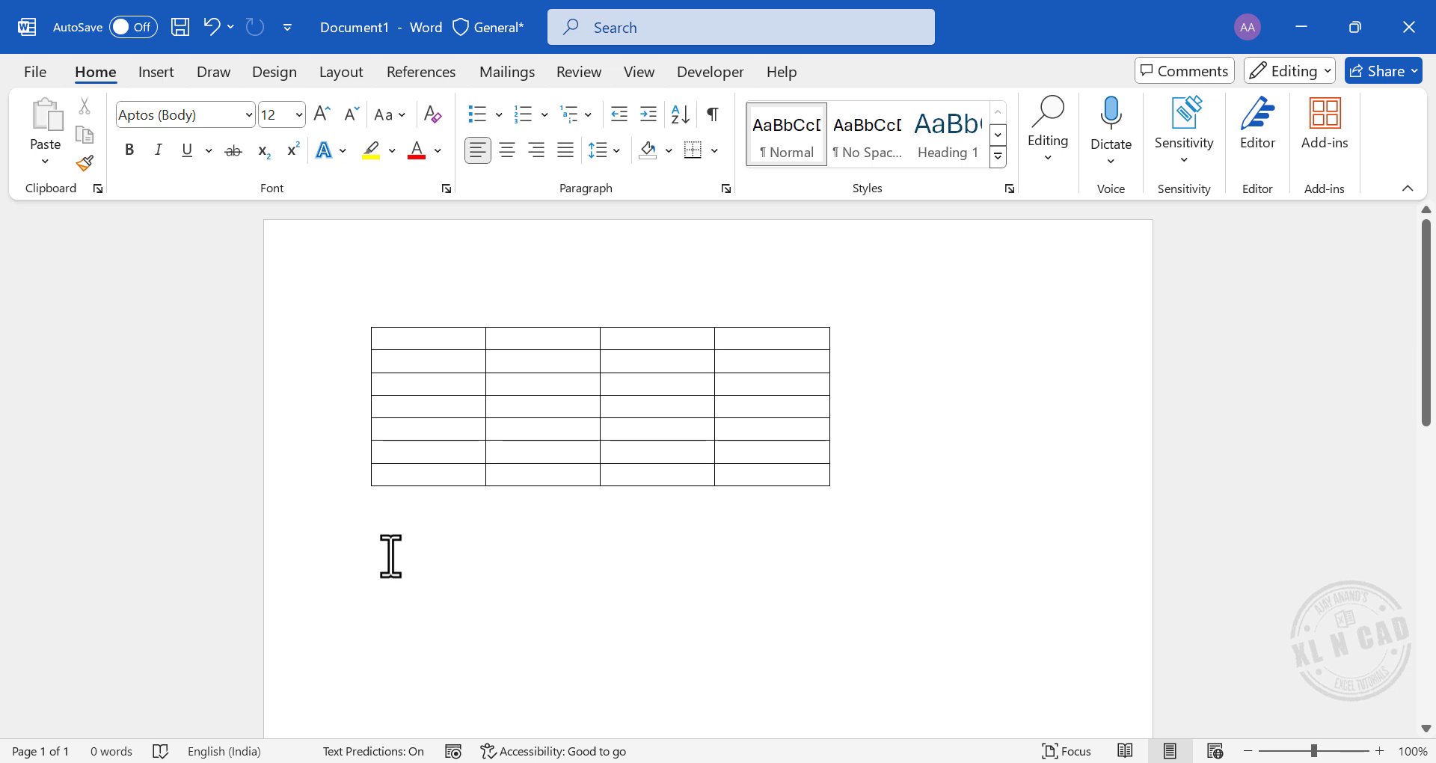
# Step: Insert an 8-column, 10-row table through the Insert Table dialog and move below it
pyautogui.click(171, 74)
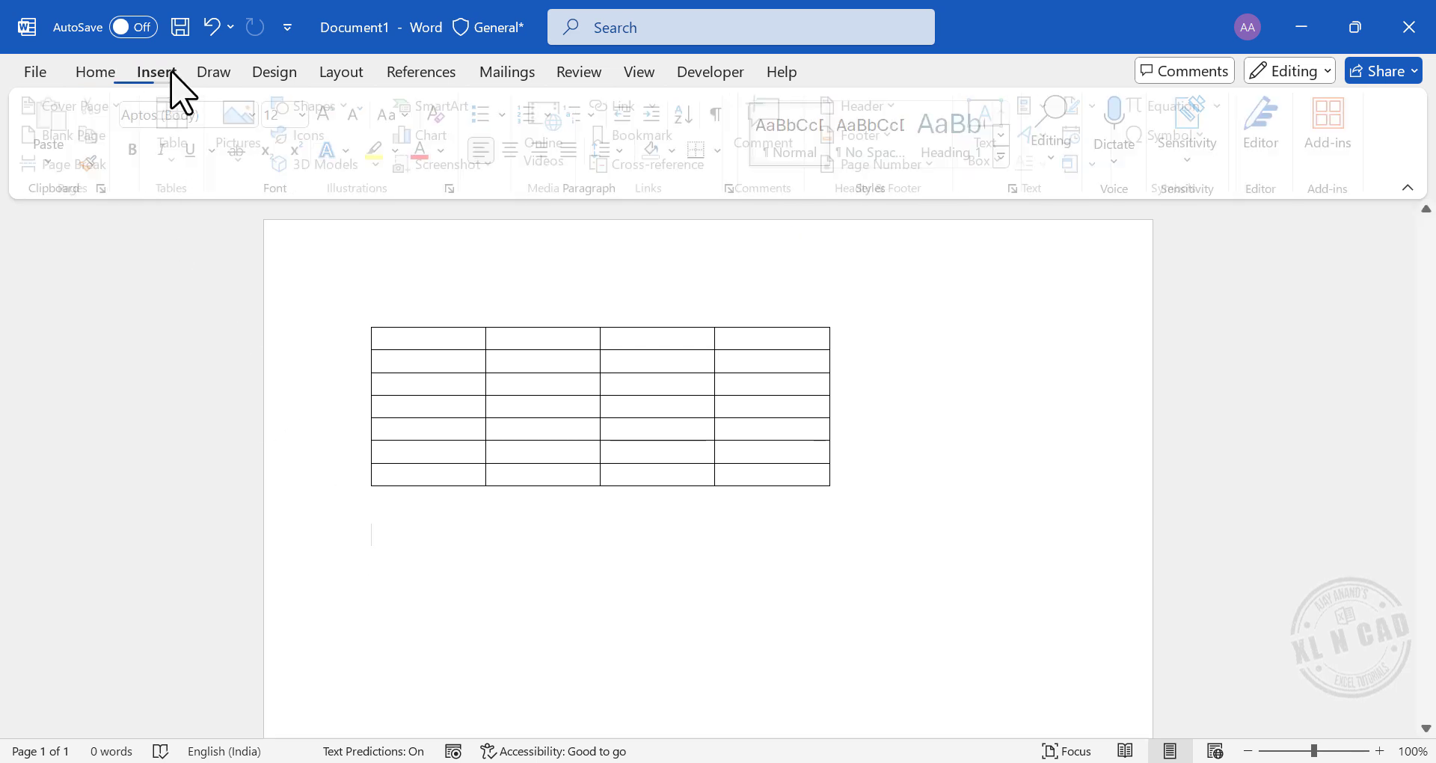
pyautogui.click(179, 158)
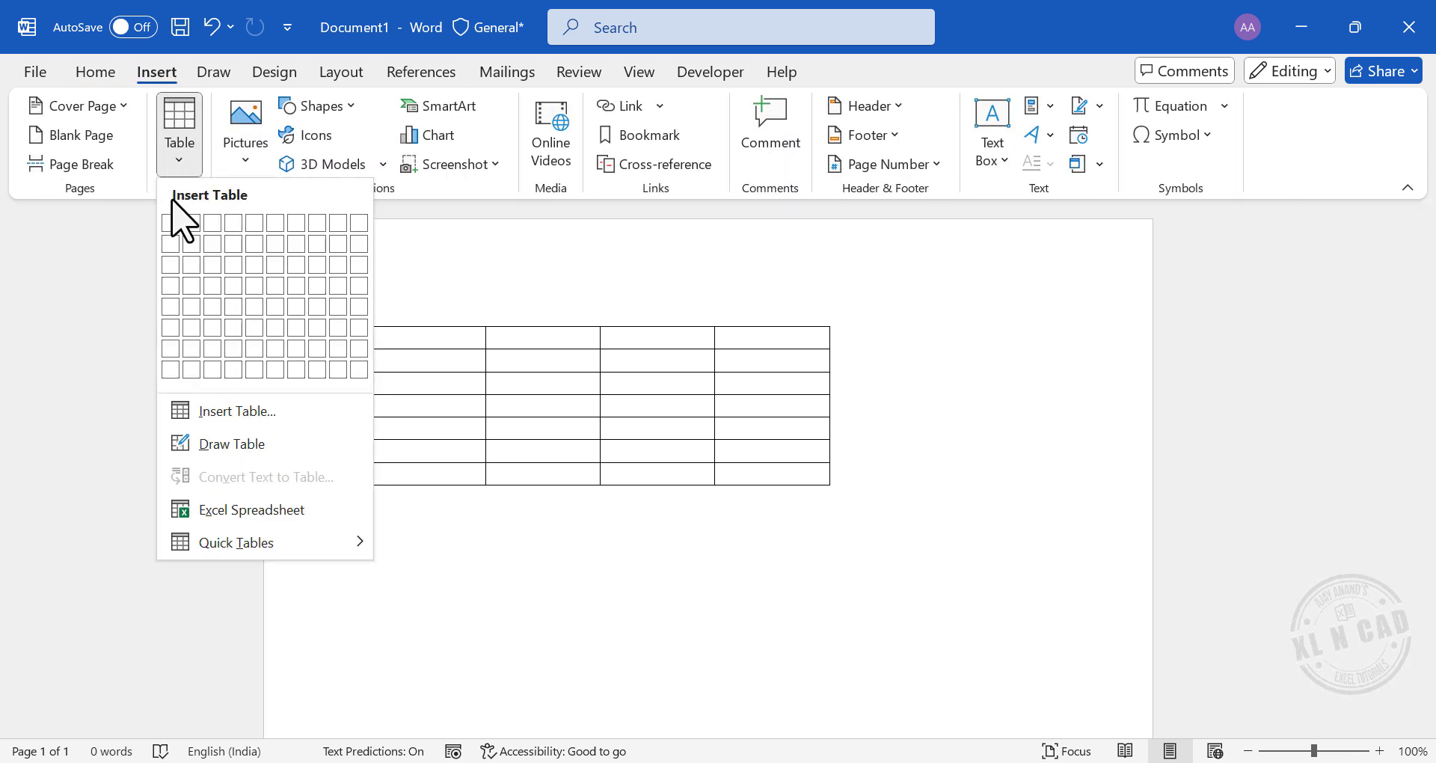
pyautogui.click(196, 412)
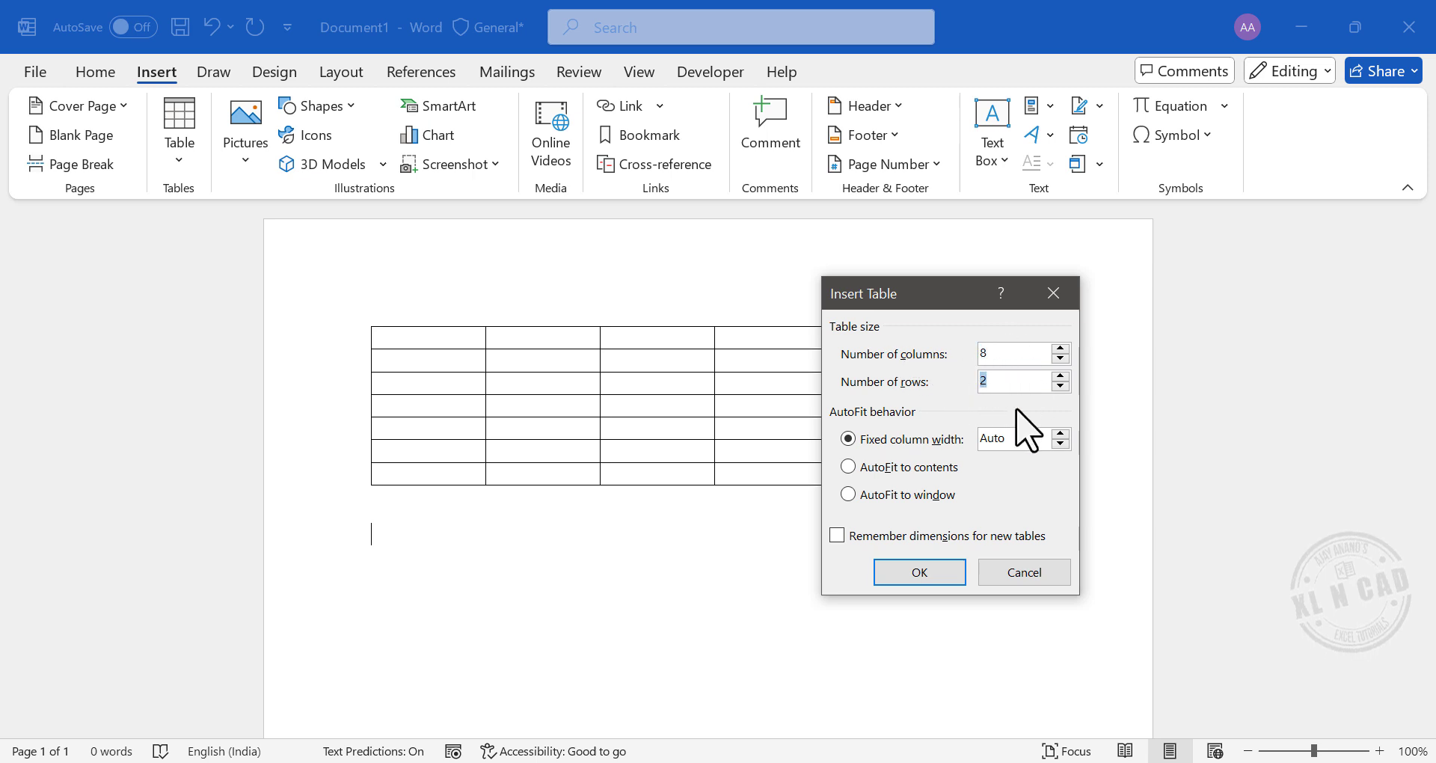
pyautogui.click(948, 574)
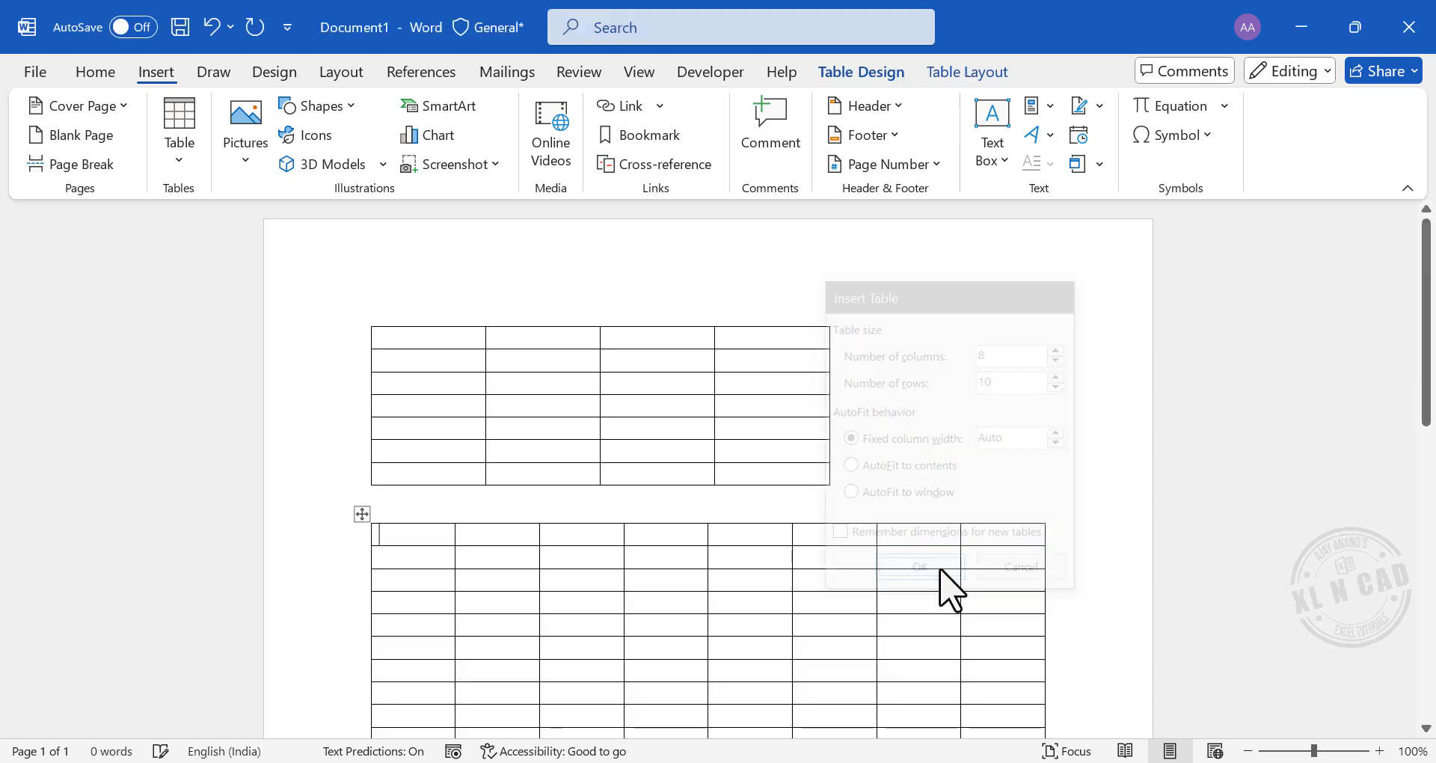
pyautogui.scroll(-1, 849, 536)
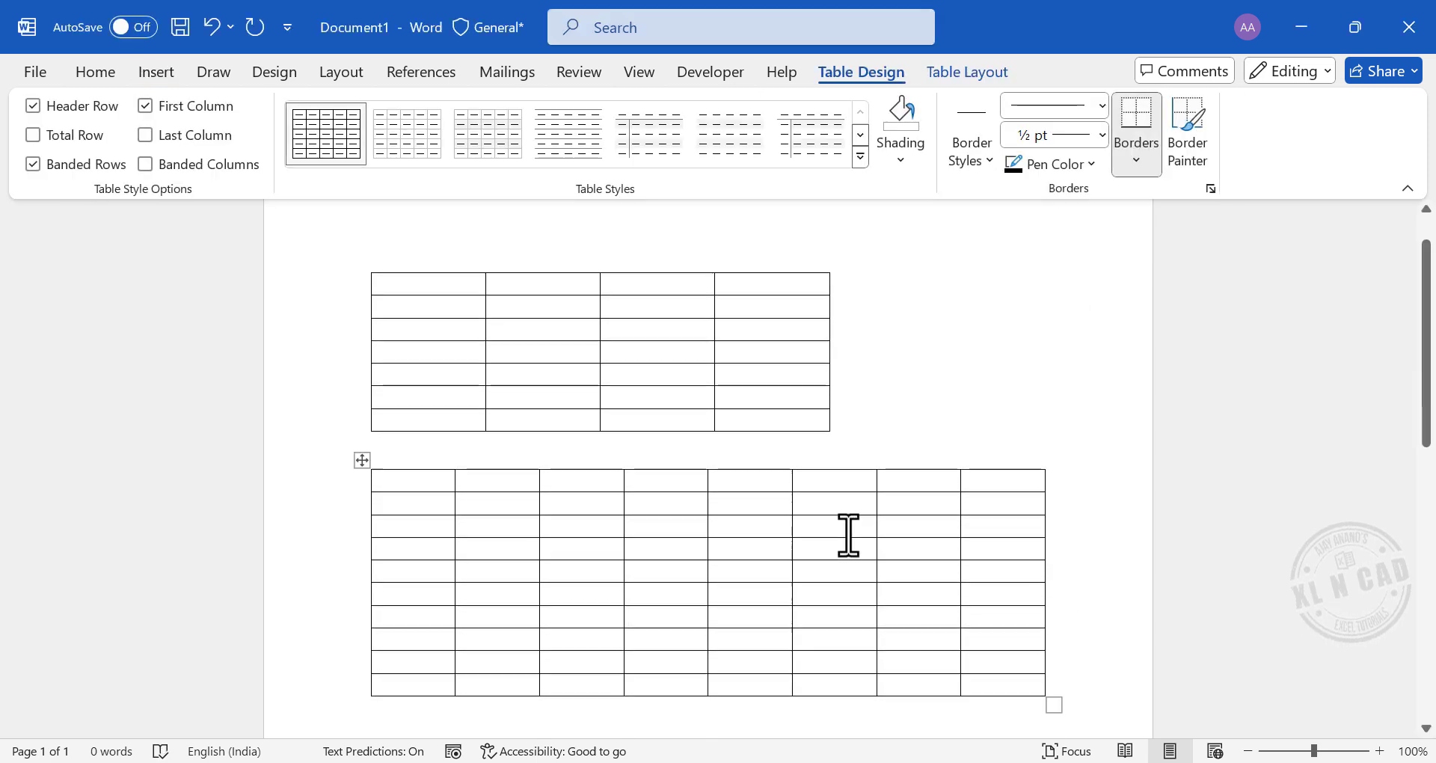
pyautogui.scroll(-1, 436, 555)
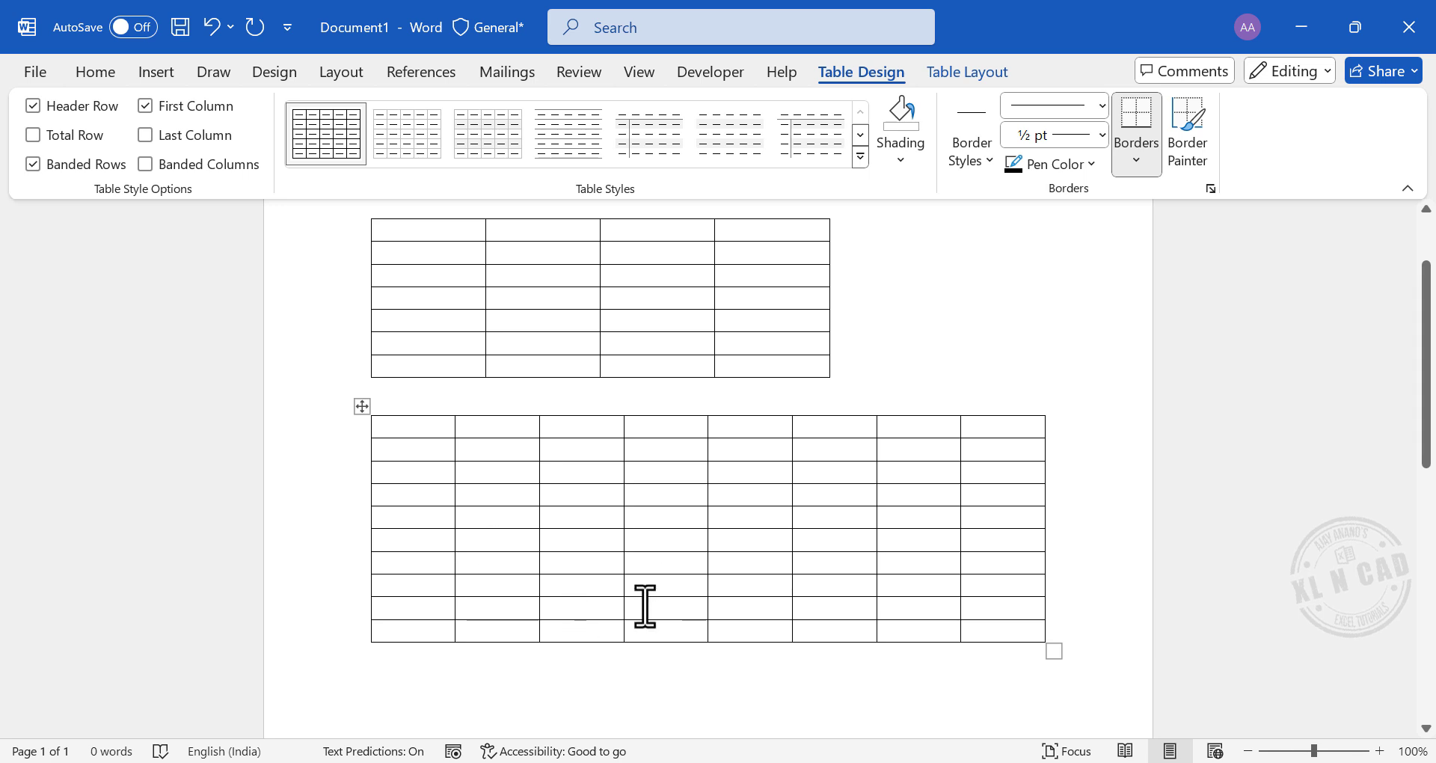
pyautogui.scroll(-5, 673, 583)
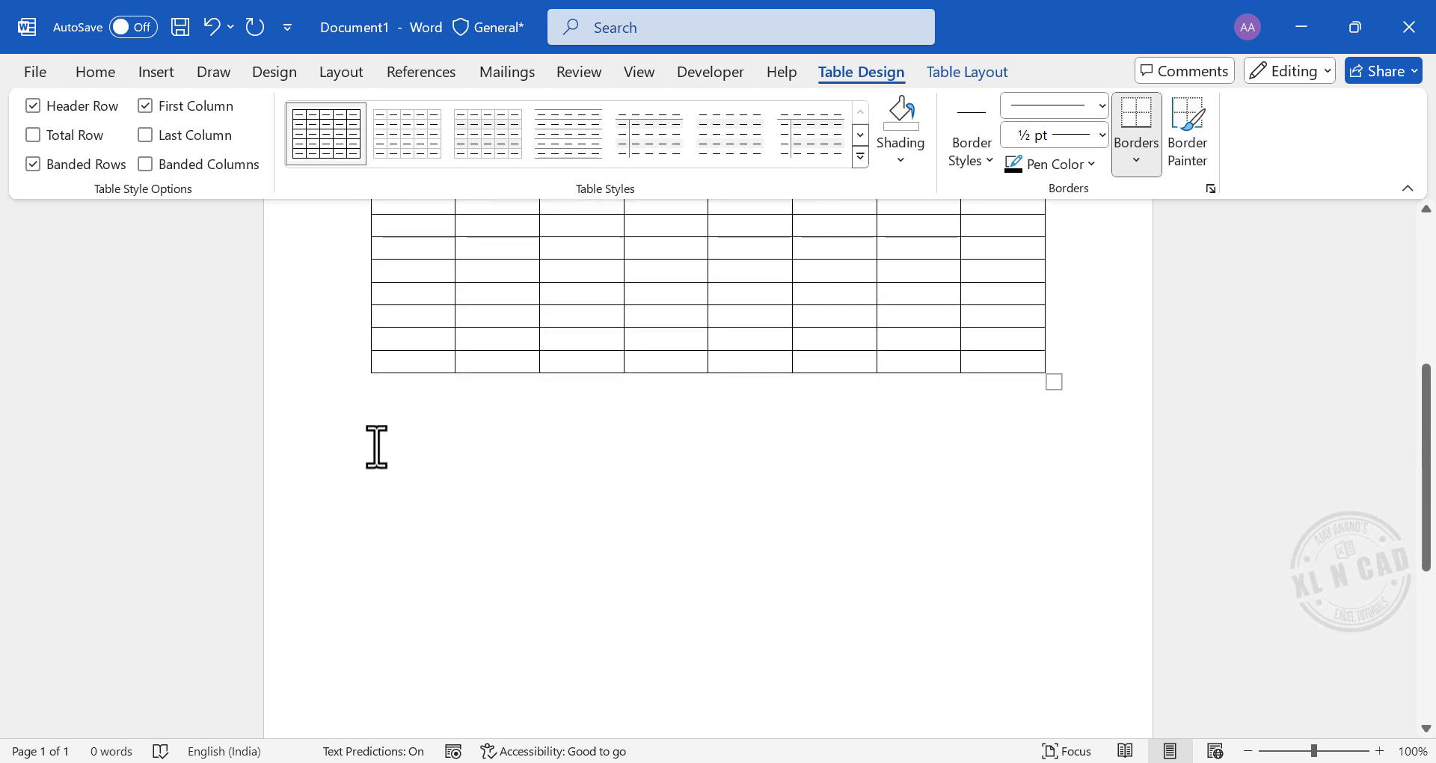
pyautogui.click(377, 446)
# Step: Turn on Draw Table from the Insert tab's Table menu
pyautogui.click(156, 72)
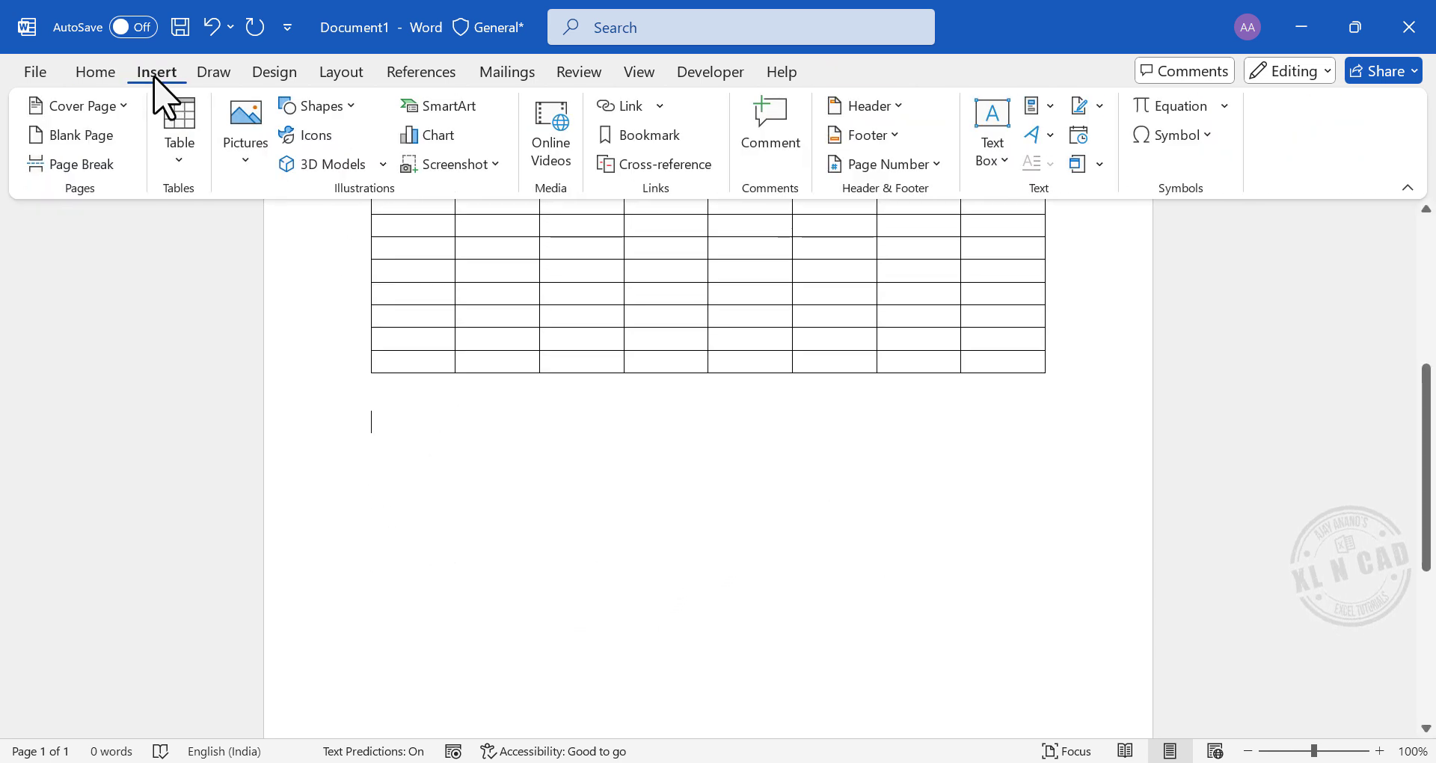
pyautogui.click(175, 157)
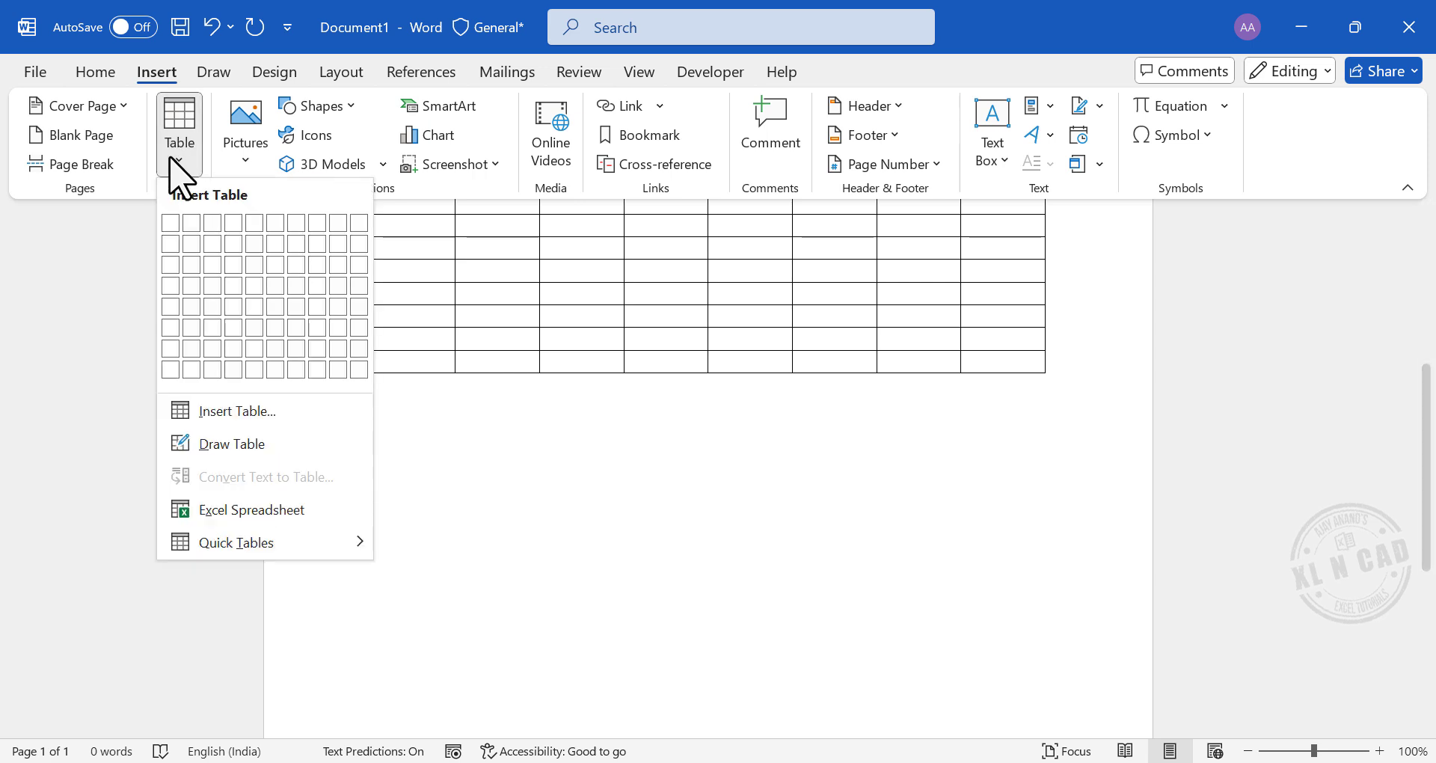
pyautogui.click(221, 447)
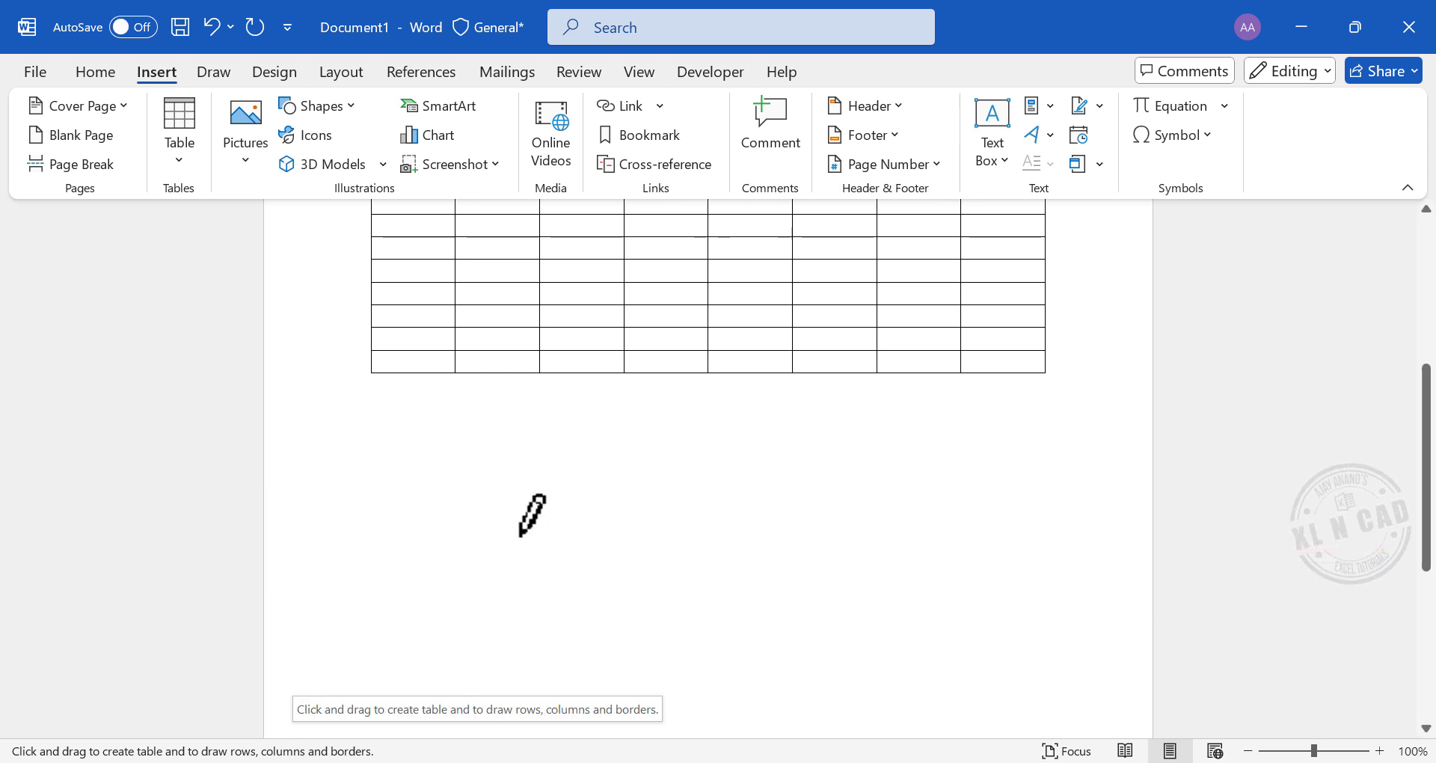
# Step: Draw a table outline with three column dividers, three row dividers and one split cell
pyautogui.moveTo(370, 416); pyautogui.dragTo(891, 592)
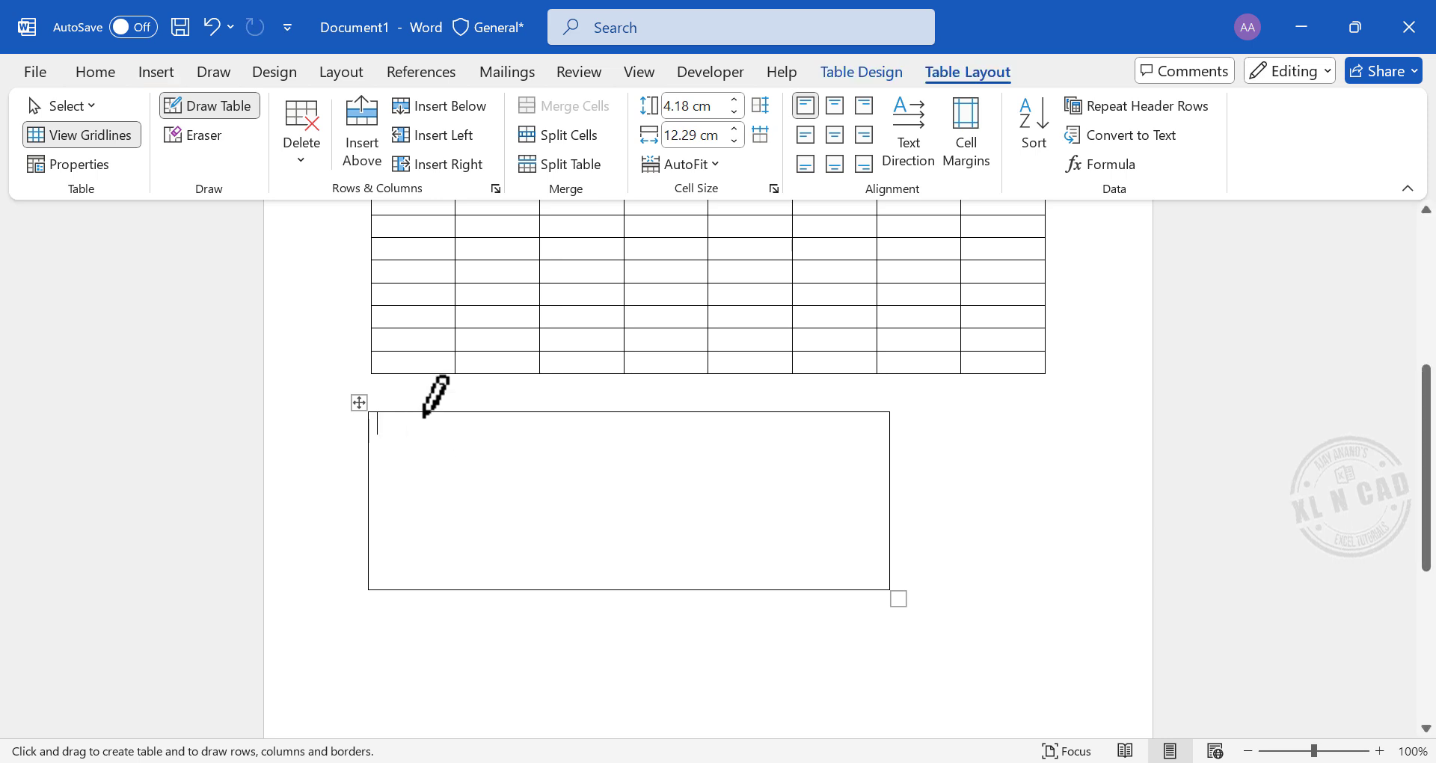
pyautogui.moveTo(440, 418); pyautogui.dragTo(440, 559)
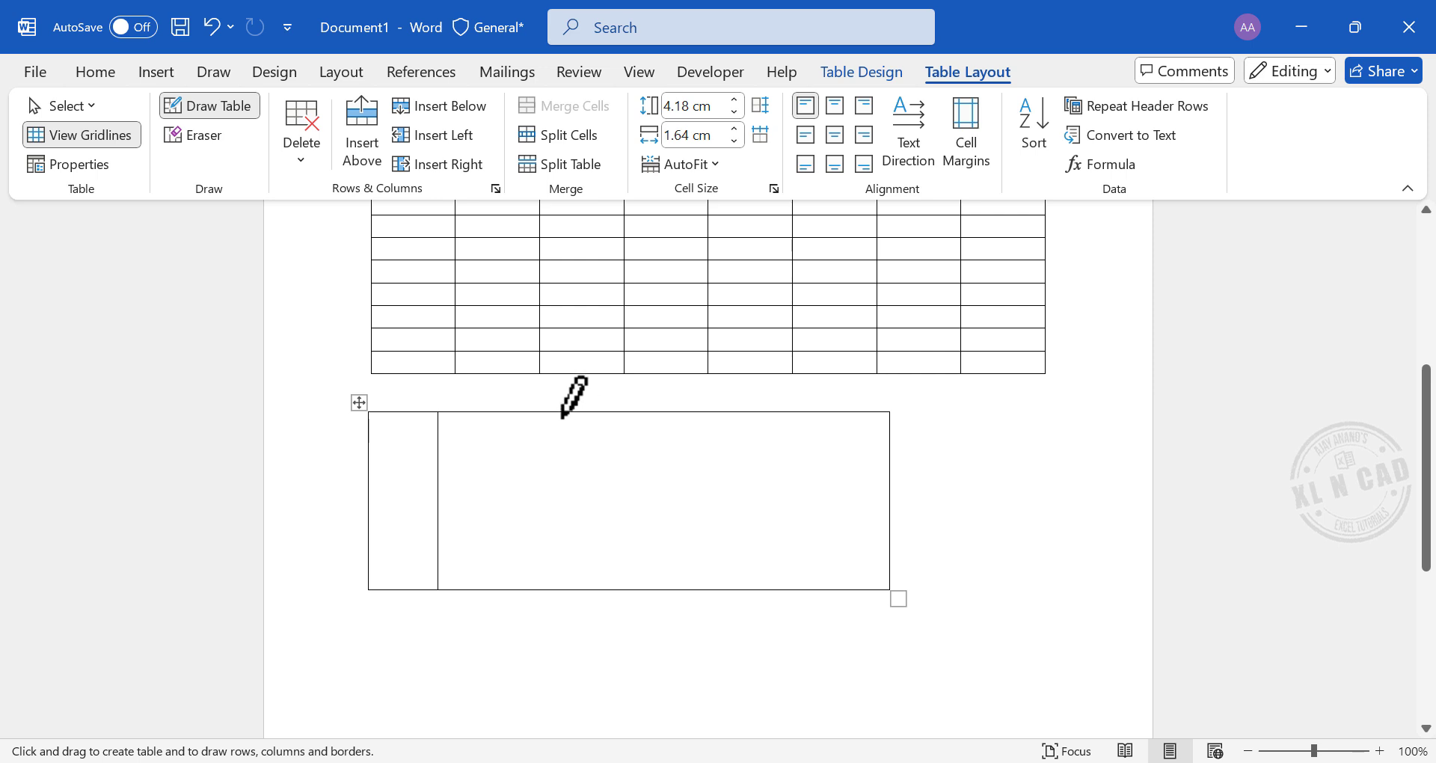
pyautogui.moveTo(564, 412); pyautogui.dragTo(561, 578)
pyautogui.moveTo(738, 413); pyautogui.dragTo(734, 572)
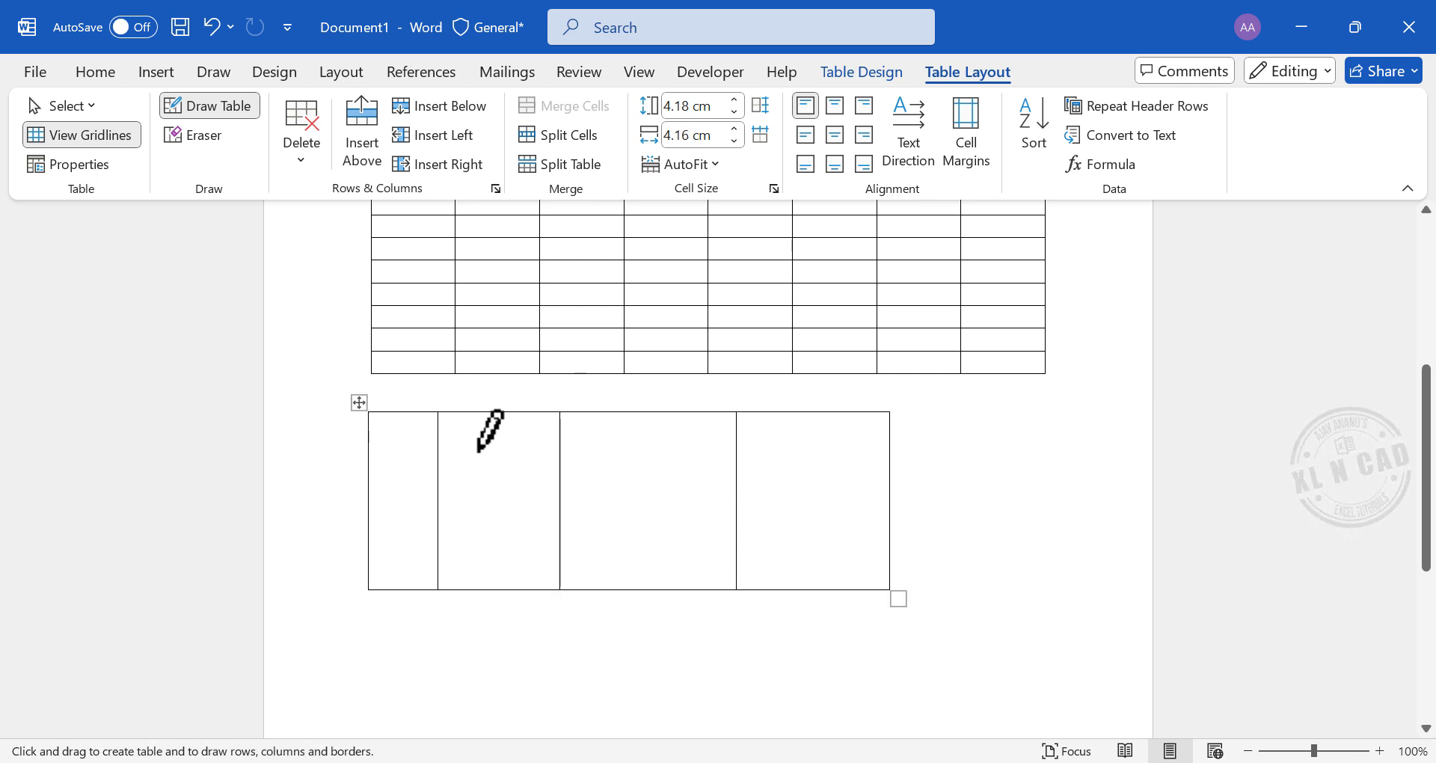
pyautogui.moveTo(372, 451); pyautogui.dragTo(845, 451)
pyautogui.moveTo(375, 511); pyautogui.dragTo(853, 510)
pyautogui.moveTo(375, 566); pyautogui.dragTo(845, 563)
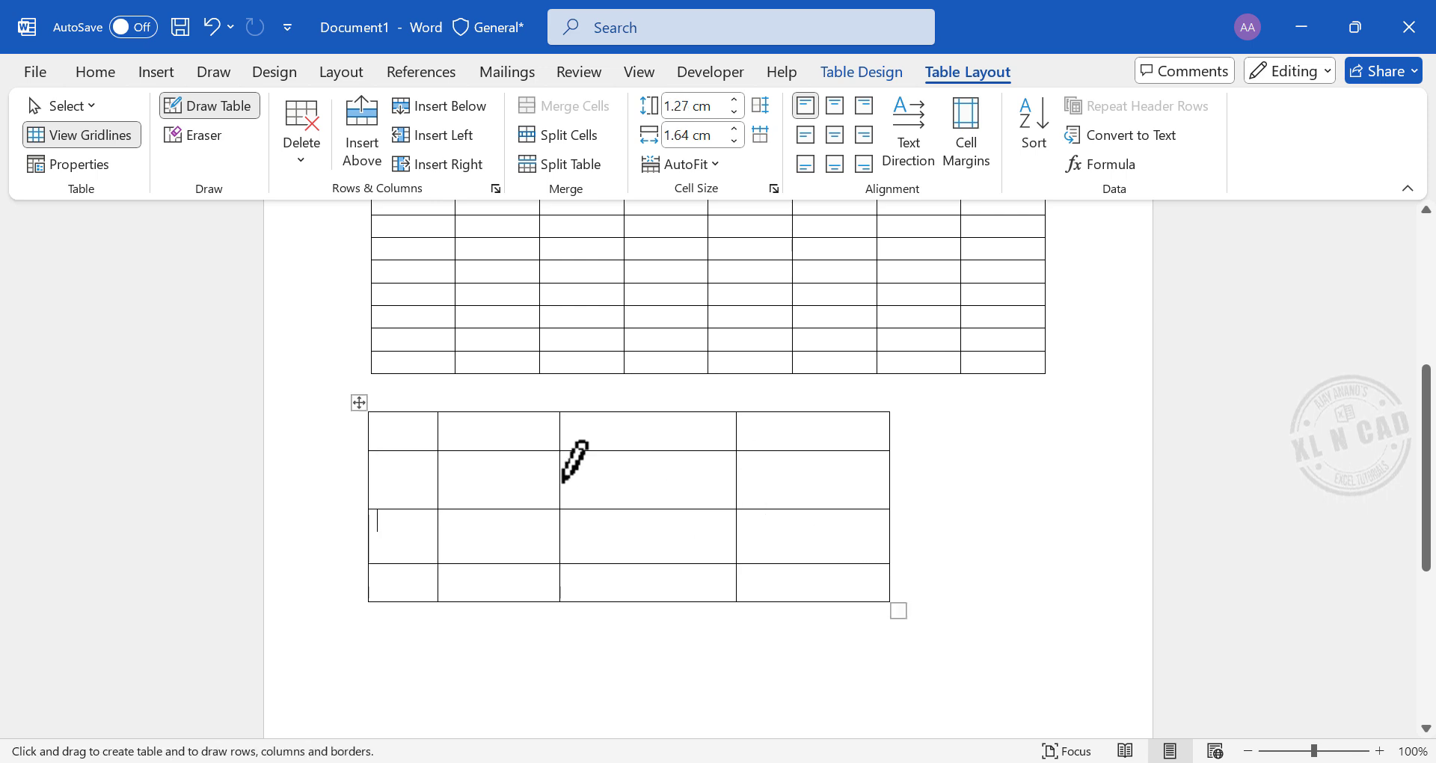
pyautogui.moveTo(563, 481); pyautogui.dragTo(878, 487)
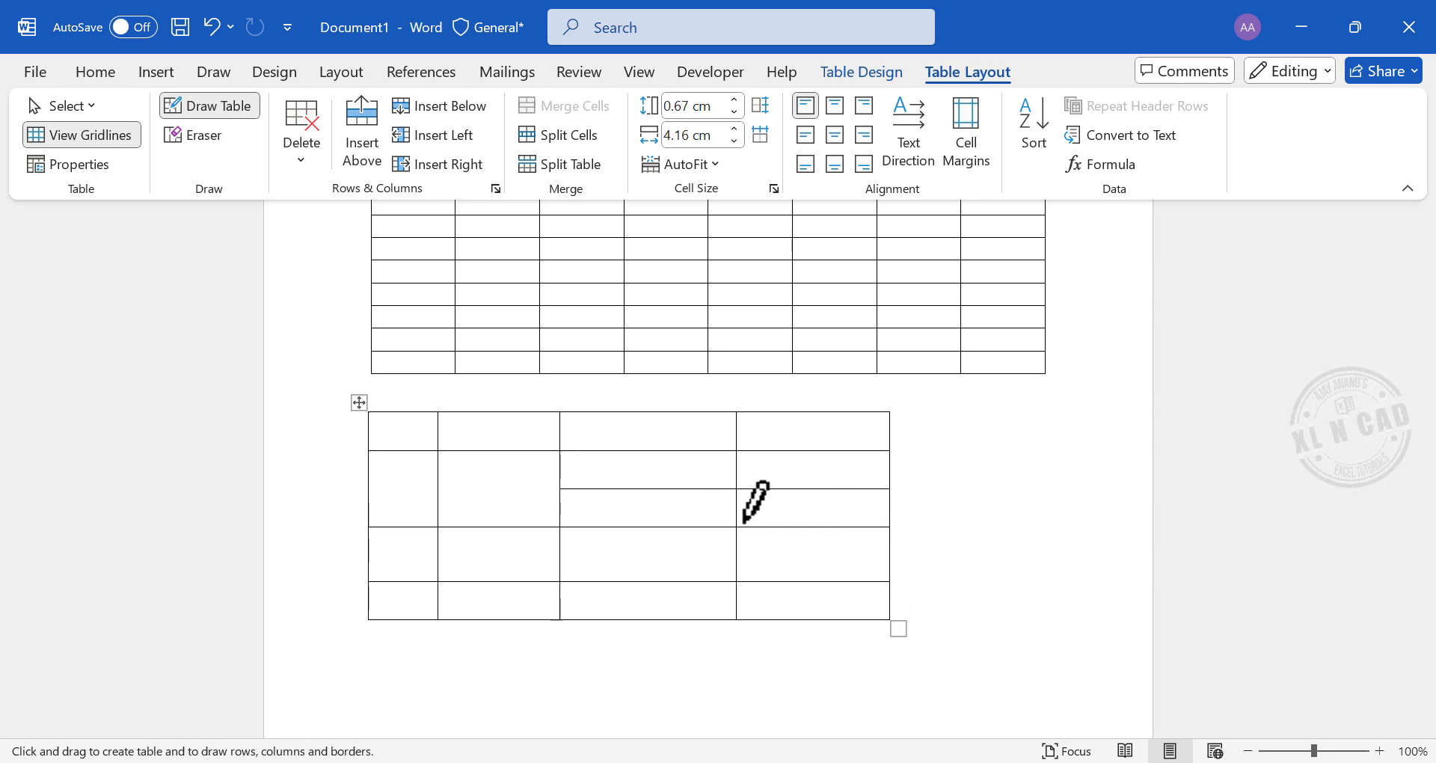
# Step: Turn off Draw Table and open the 'Text to Table' document from File Explorer
pyautogui.click(226, 109)
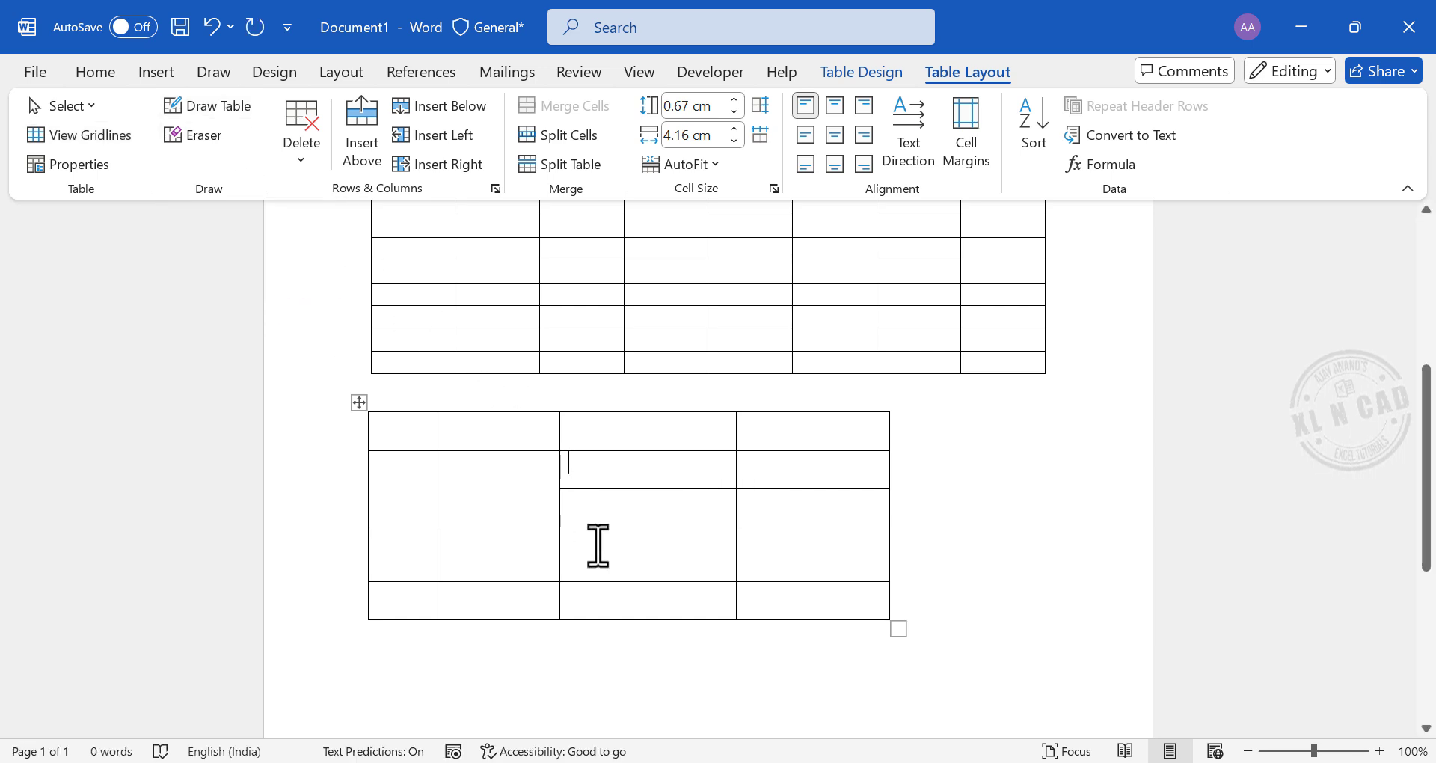
pyautogui.click(1301, 27)
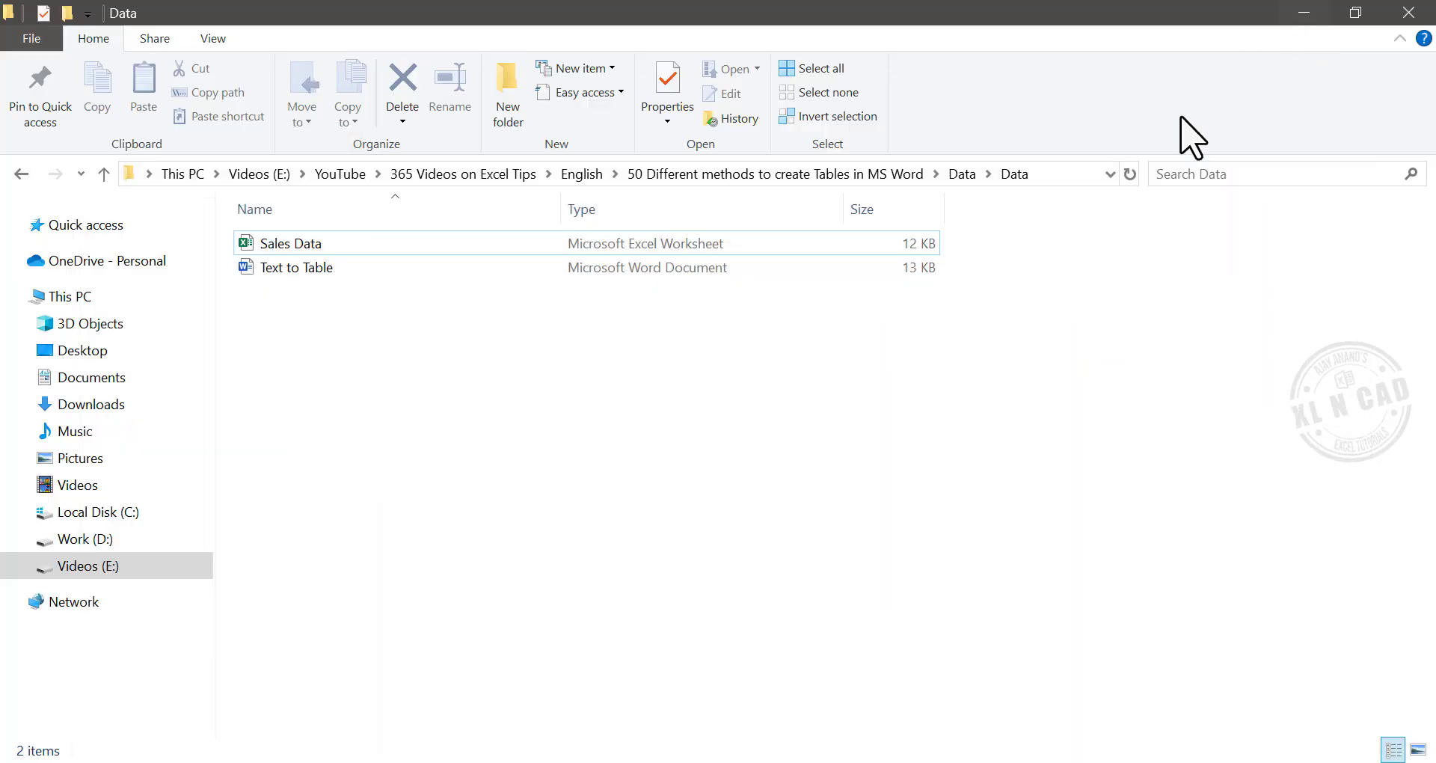
pyautogui.doubleClick(332, 268)
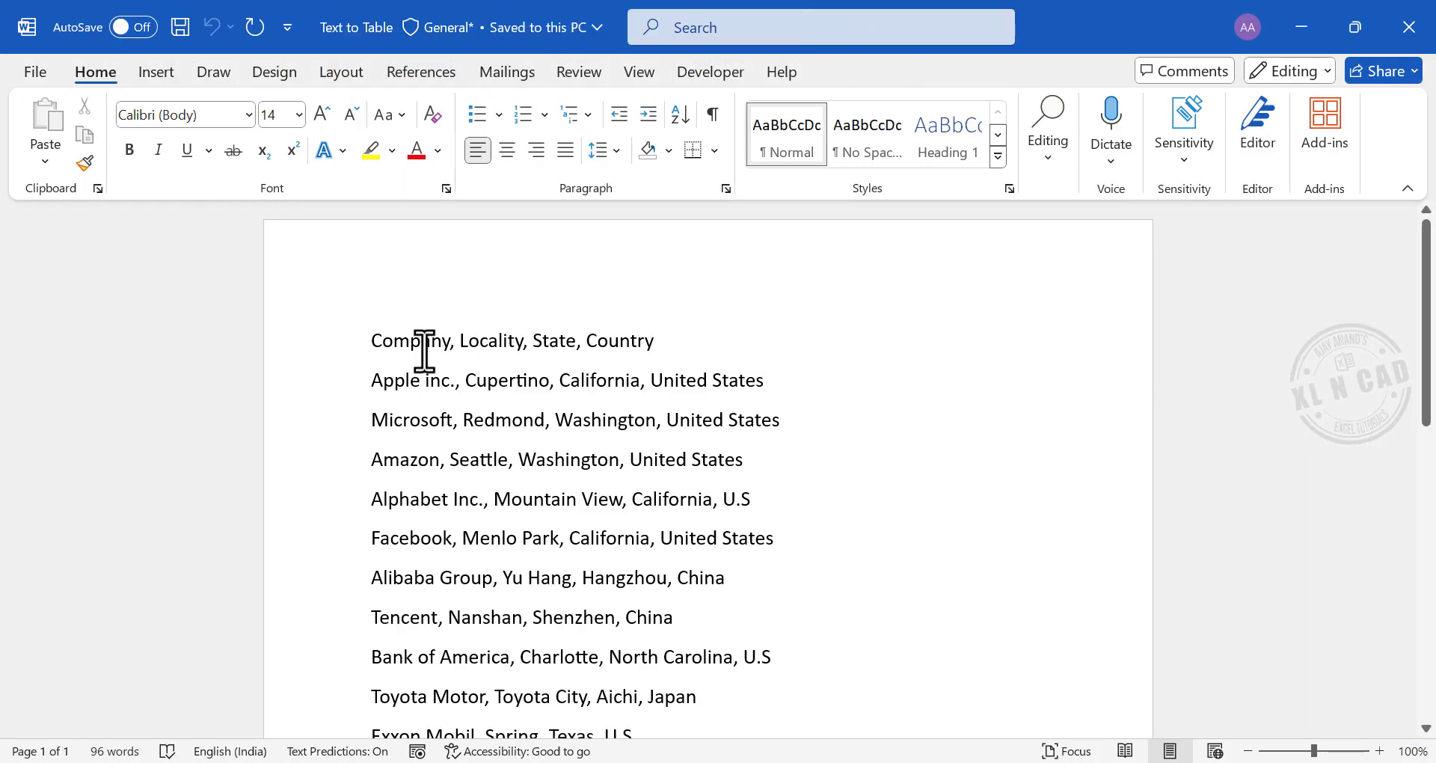
# Step: Select the comma-separated lines from the Company header down to the Pfizer entry
pyautogui.scroll(-5, 542, 576)
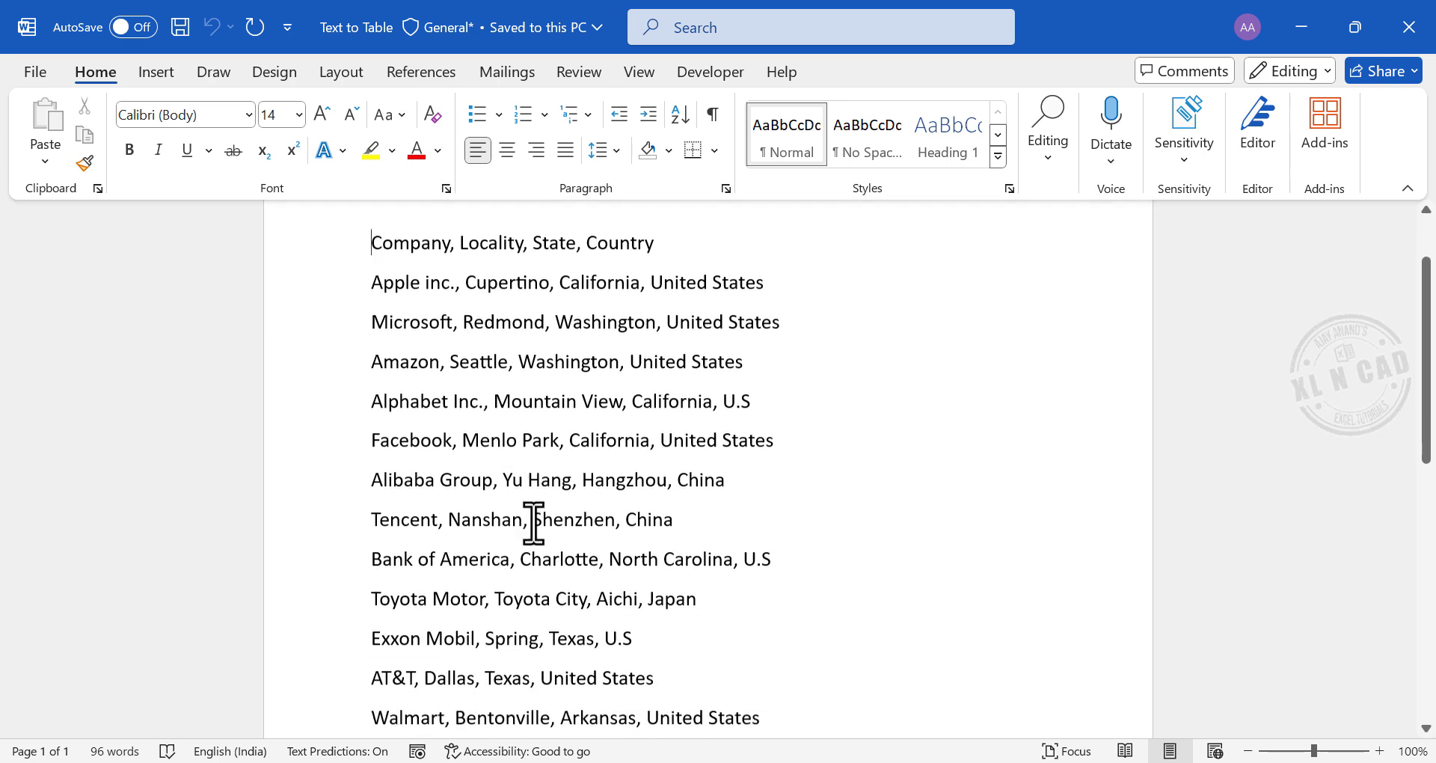
pyautogui.scroll(5, 470, 643)
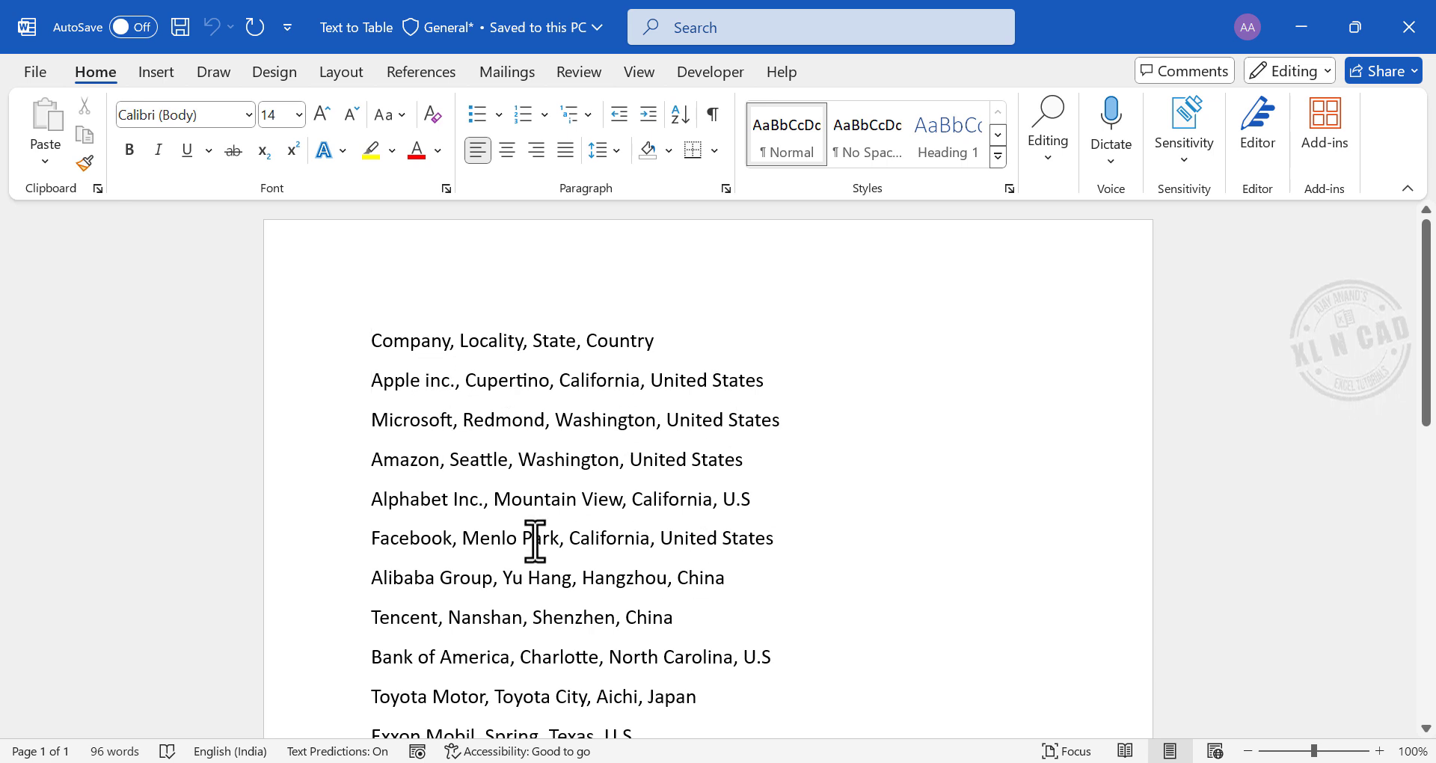
pyautogui.moveTo(368, 351); pyautogui.dragTo(725, 546)
pyautogui.scroll(5, 621, 532)
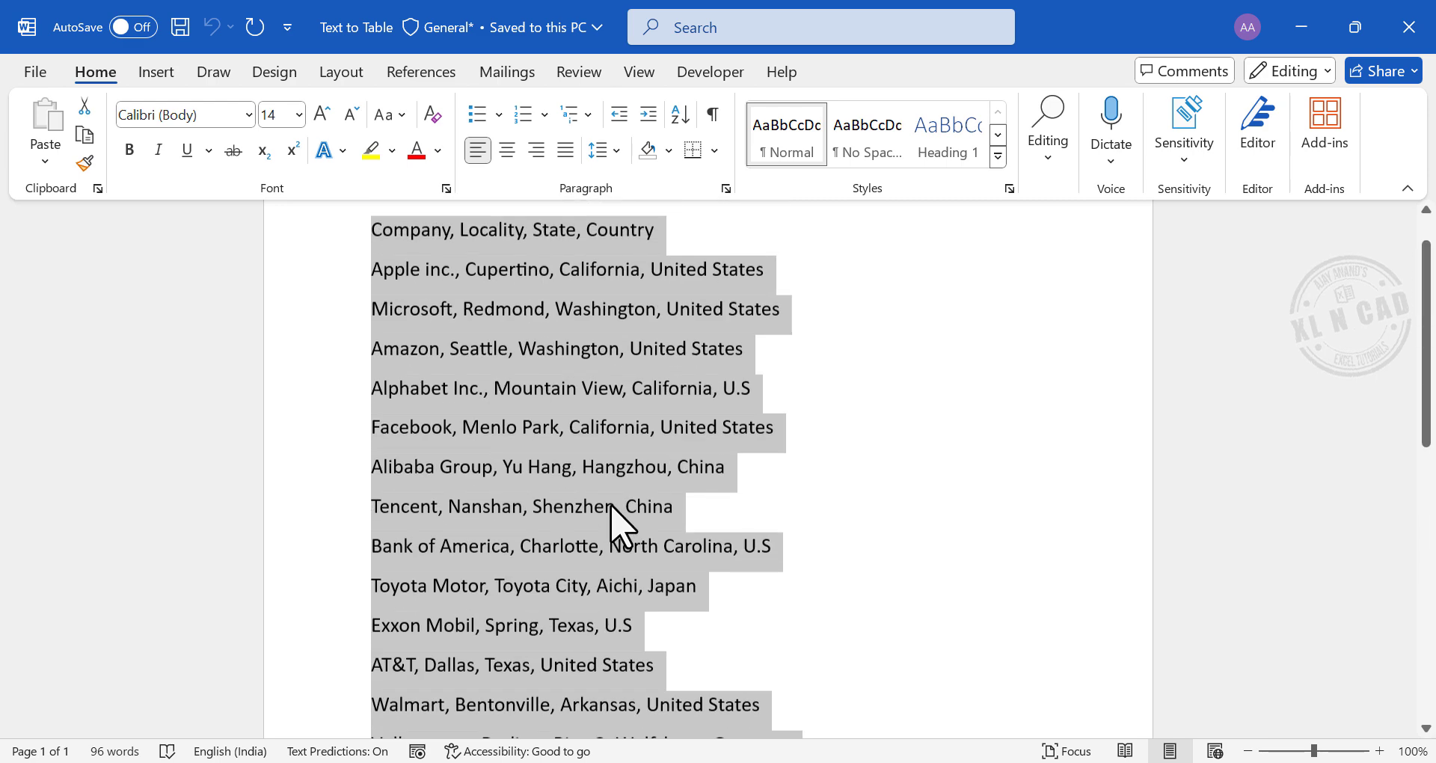
# Step: Convert the selected text into a 4-column table using commas as the separator
pyautogui.click(167, 79)
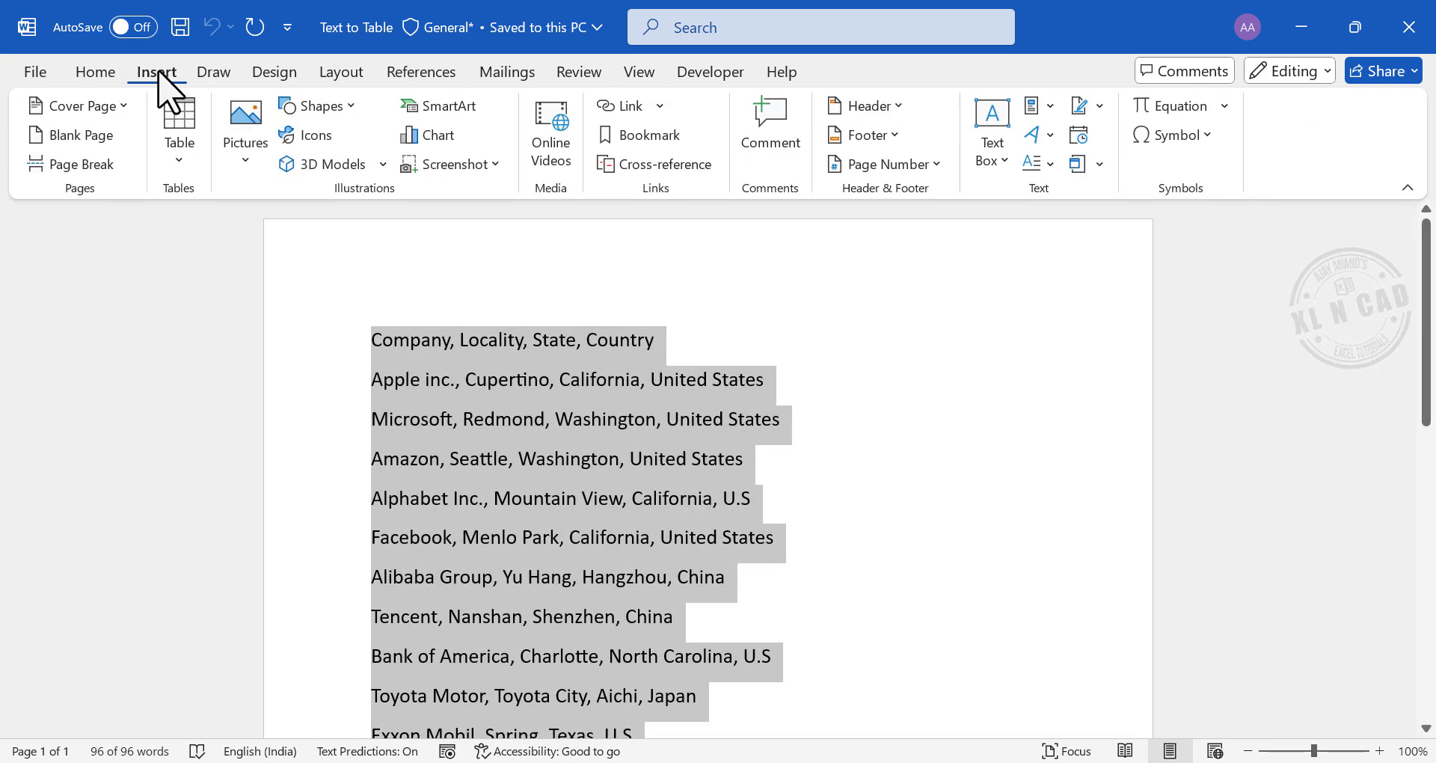
pyautogui.click(180, 153)
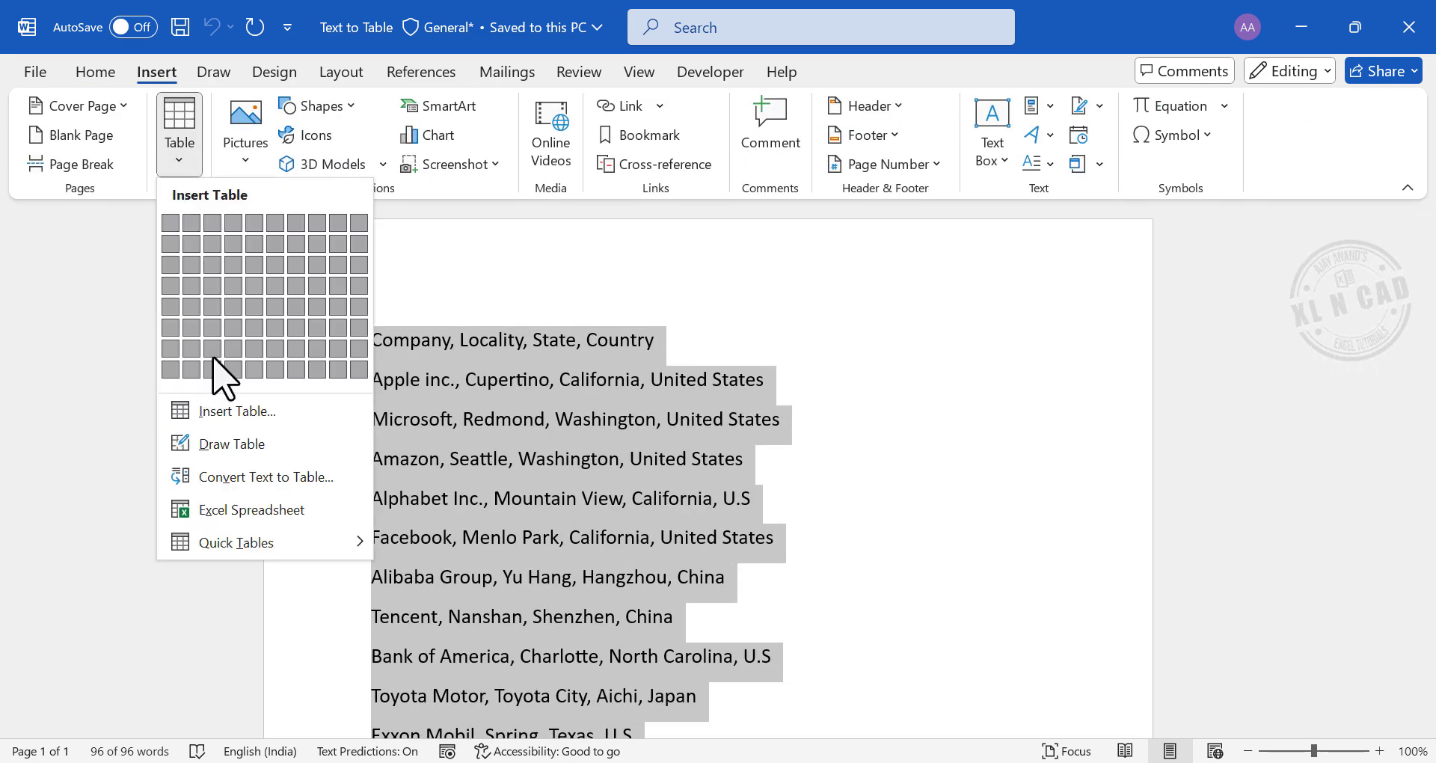
pyautogui.click(309, 477)
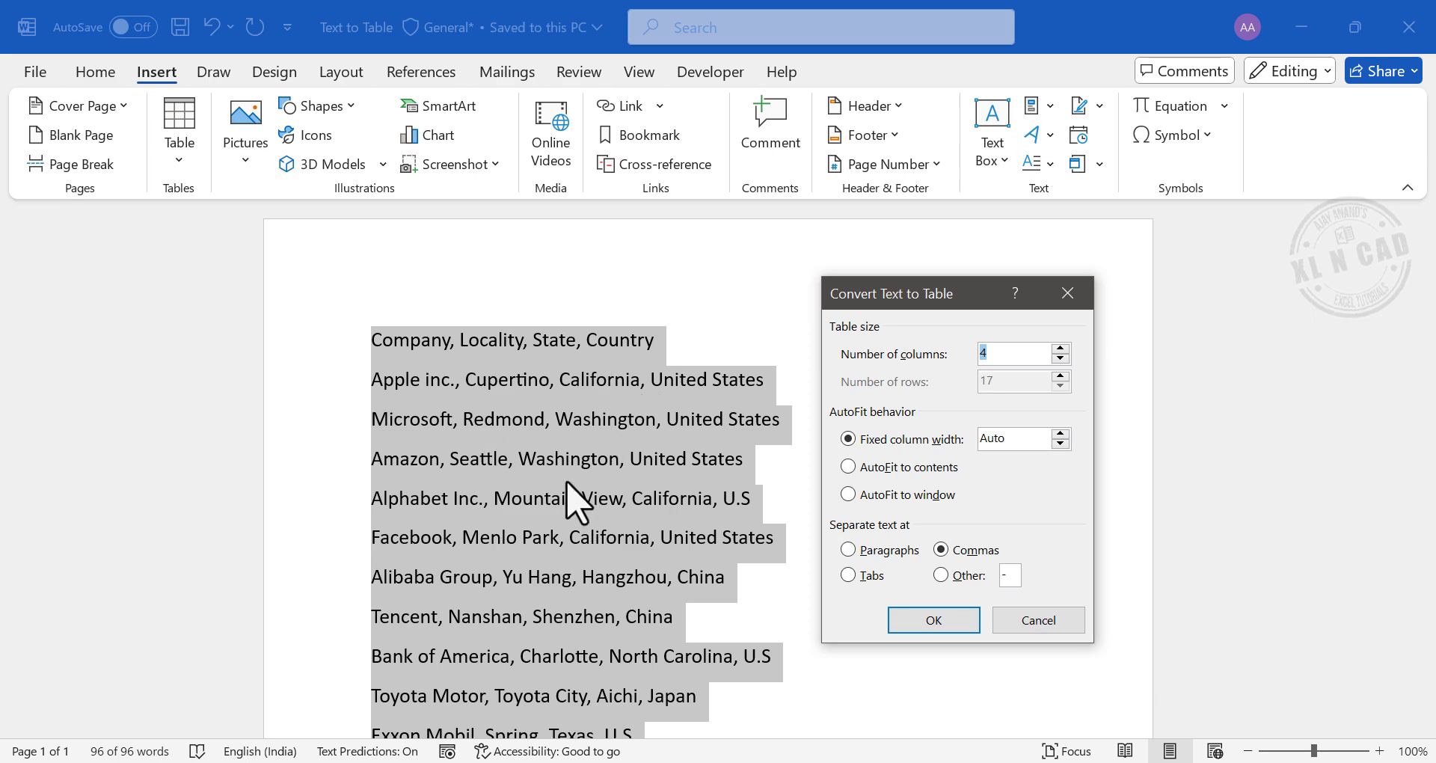
pyautogui.click(907, 618)
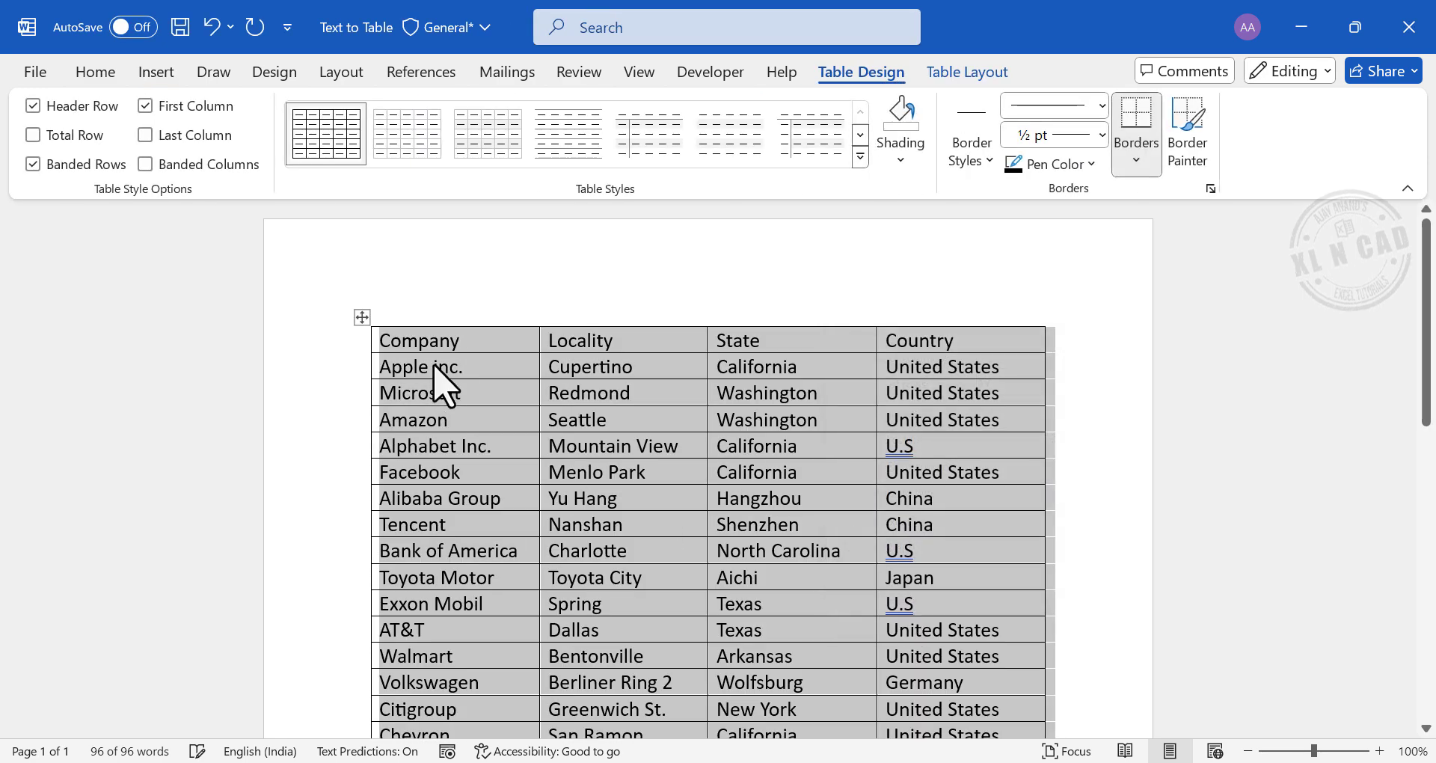
# Step: Make the Company, Locality, State, Country header row bold
pyautogui.scroll(-2, 875, 516)
pyautogui.scroll(2, 876, 549)
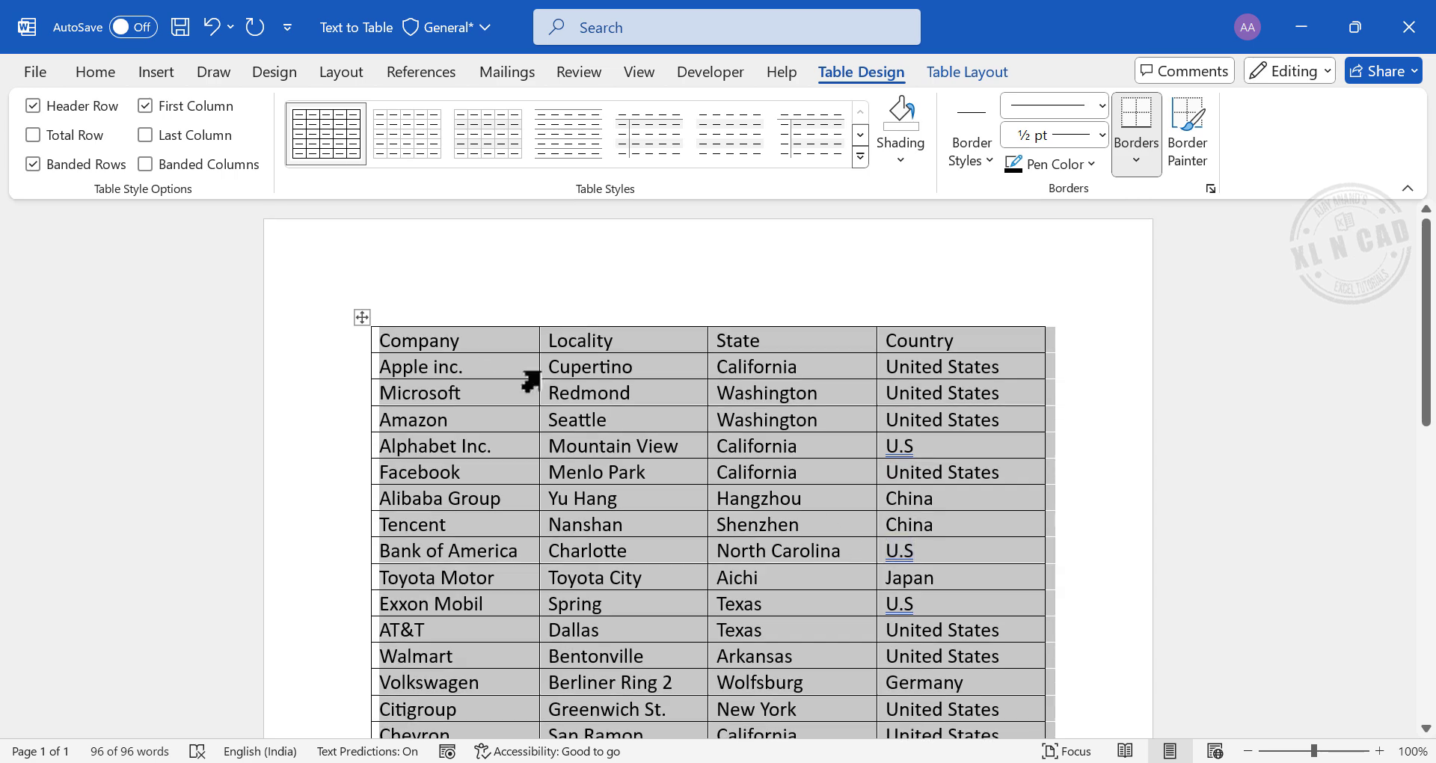
pyautogui.click(474, 356)
pyautogui.moveTo(369, 347); pyautogui.dragTo(933, 347)
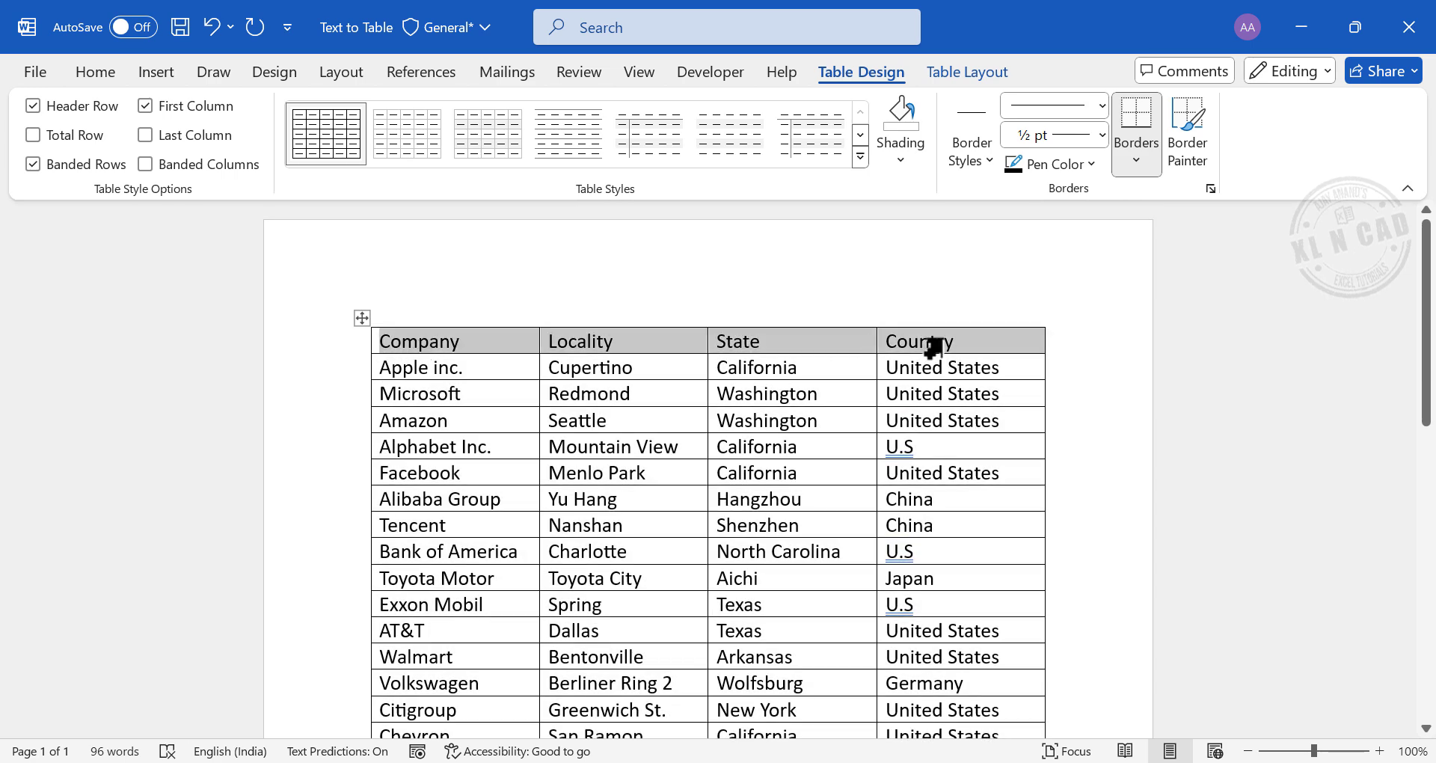
pyautogui.hotkey('ctrl', 'b')
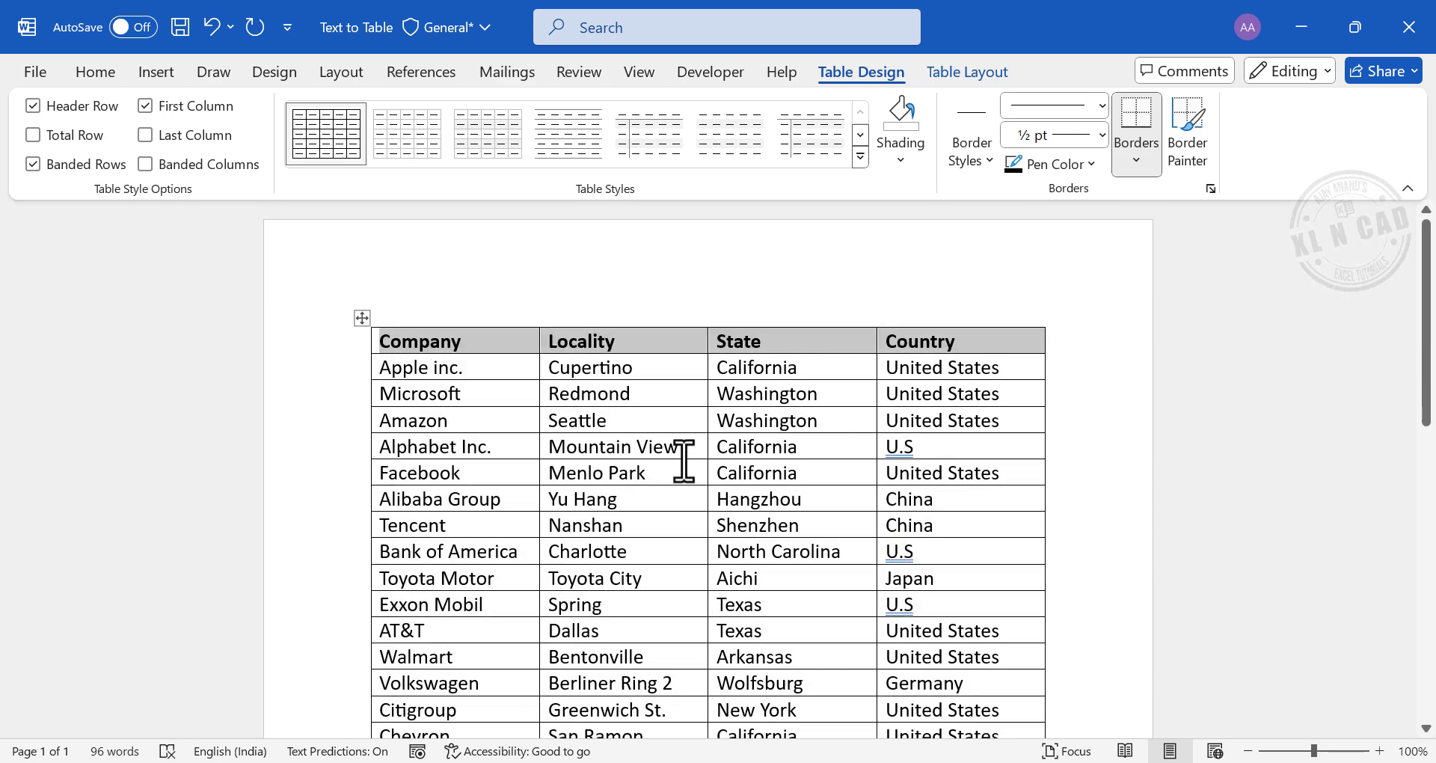
pyautogui.click(684, 462)
# Step: Minimize Word and open the Sales Data workbook in Excel
pyautogui.click(1302, 27)
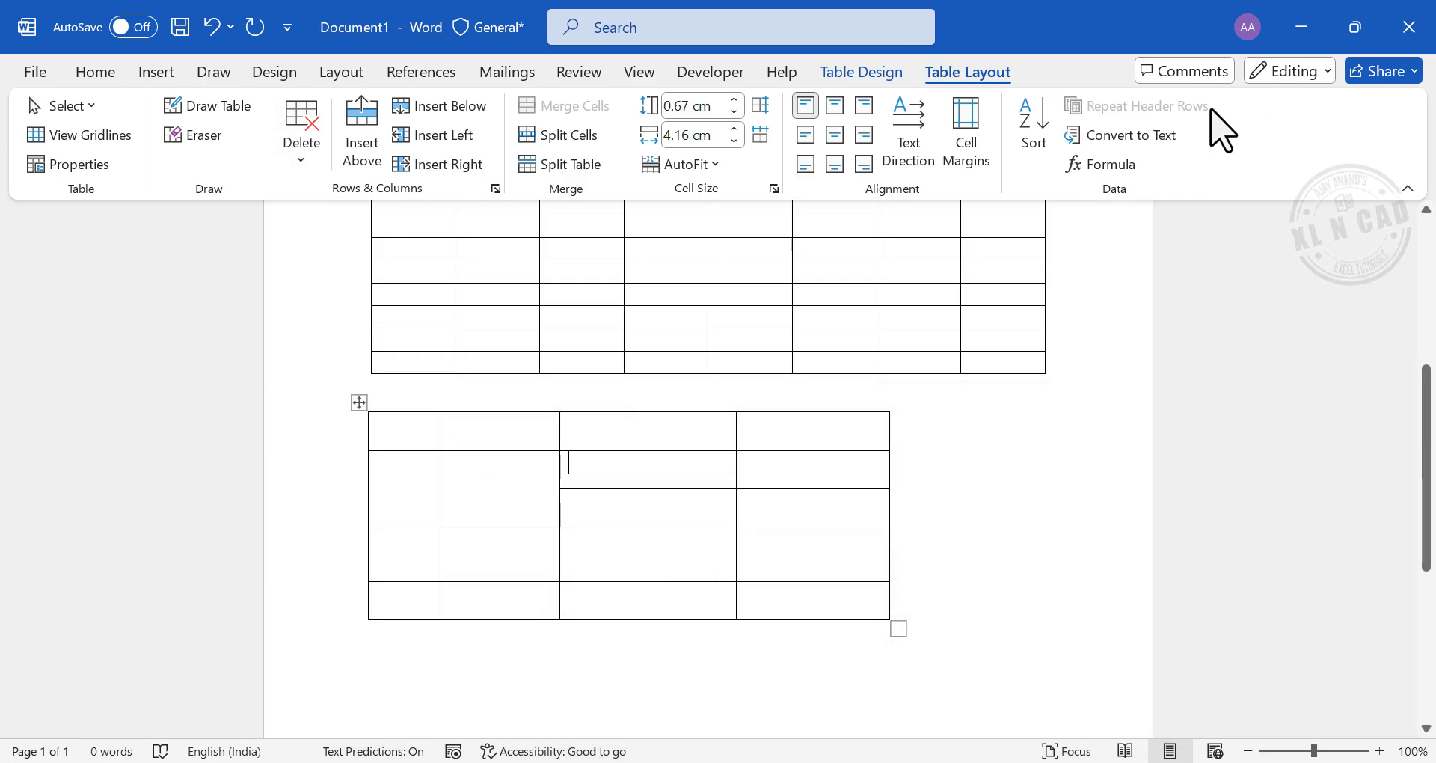
pyautogui.click(1302, 27)
pyautogui.click(330, 247)
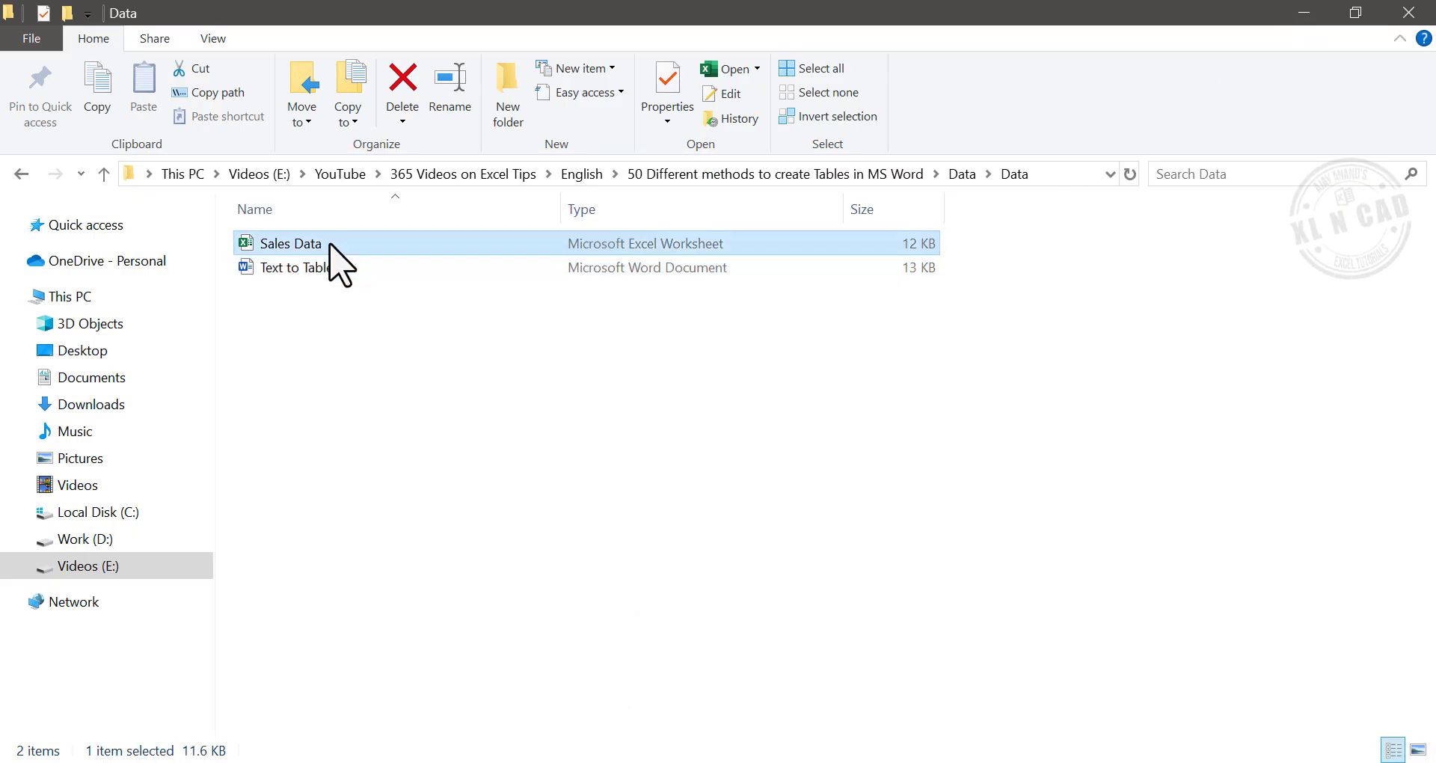
pyautogui.doubleClick(330, 247)
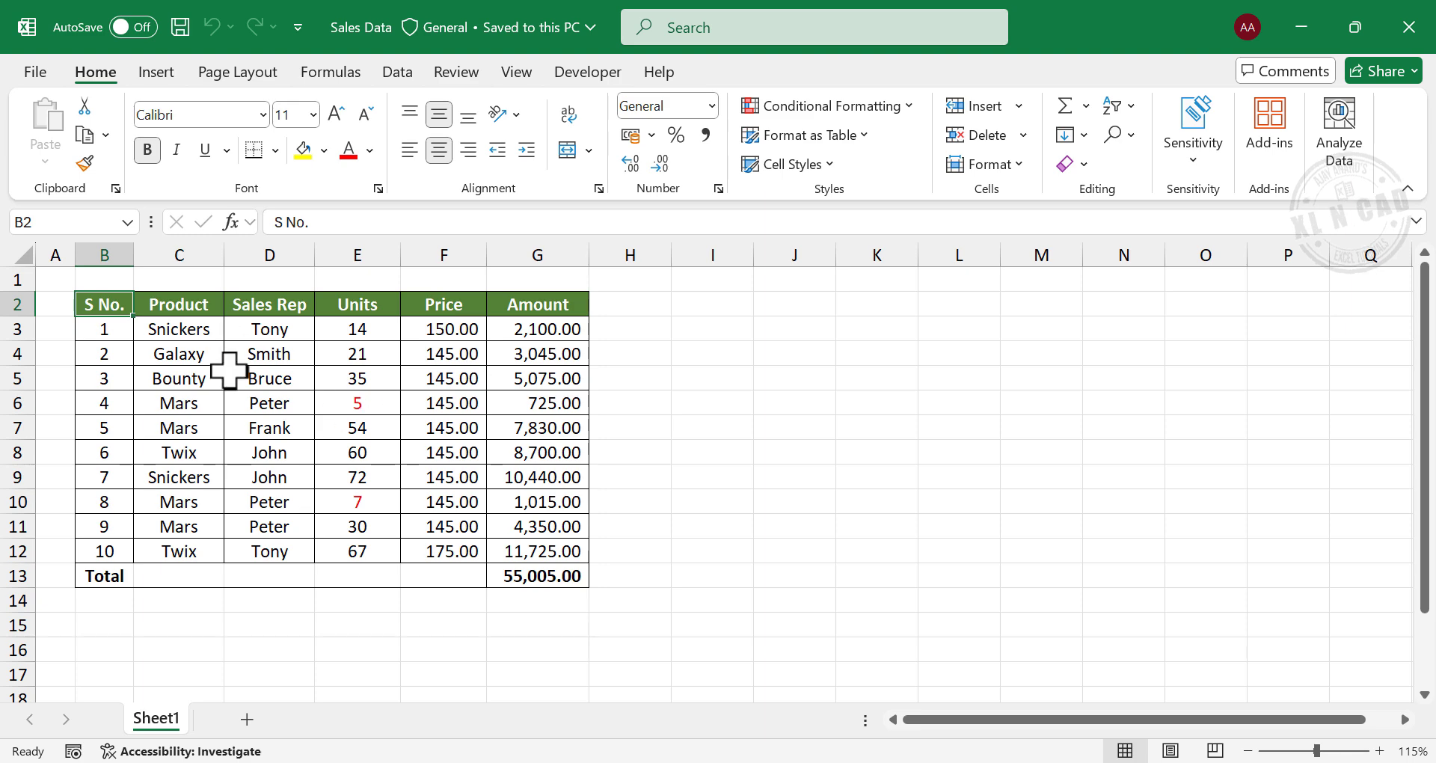
# Step: Copy the Excel sales range B2:G13 and switch back to the Word document
pyautogui.moveTo(113, 307); pyautogui.dragTo(546, 573)
pyautogui.rightClick(404, 433)
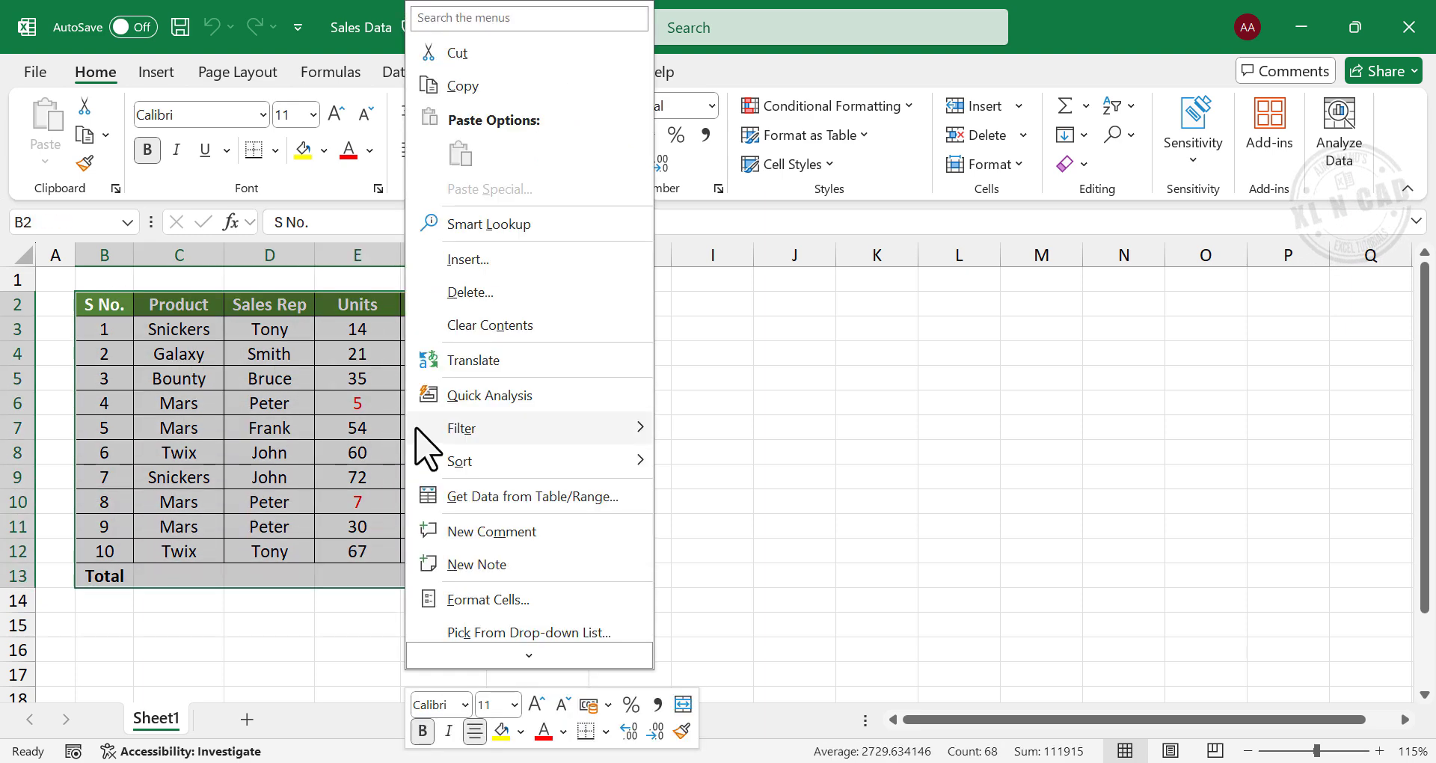
pyautogui.click(503, 97)
pyautogui.moveTo(832, 762)
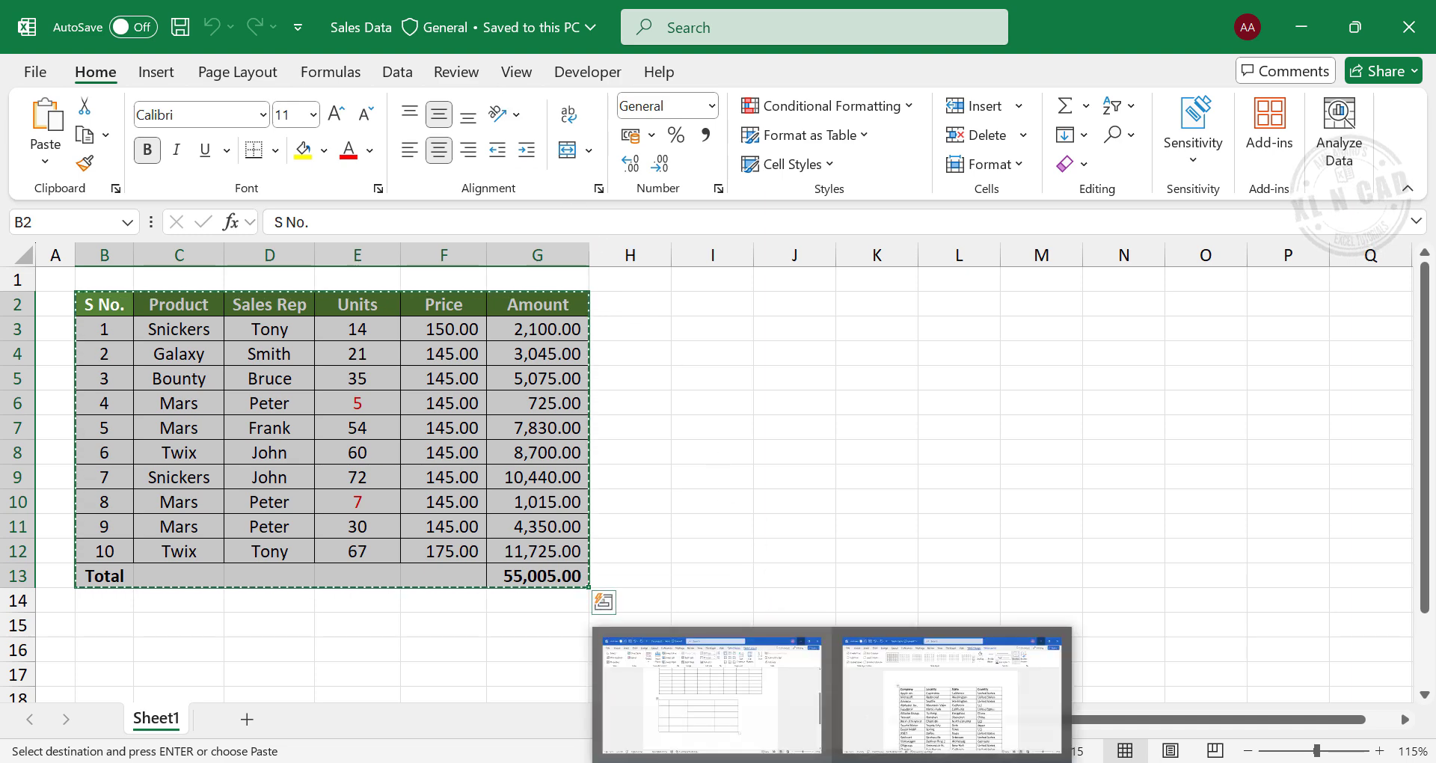
pyautogui.click(748, 724)
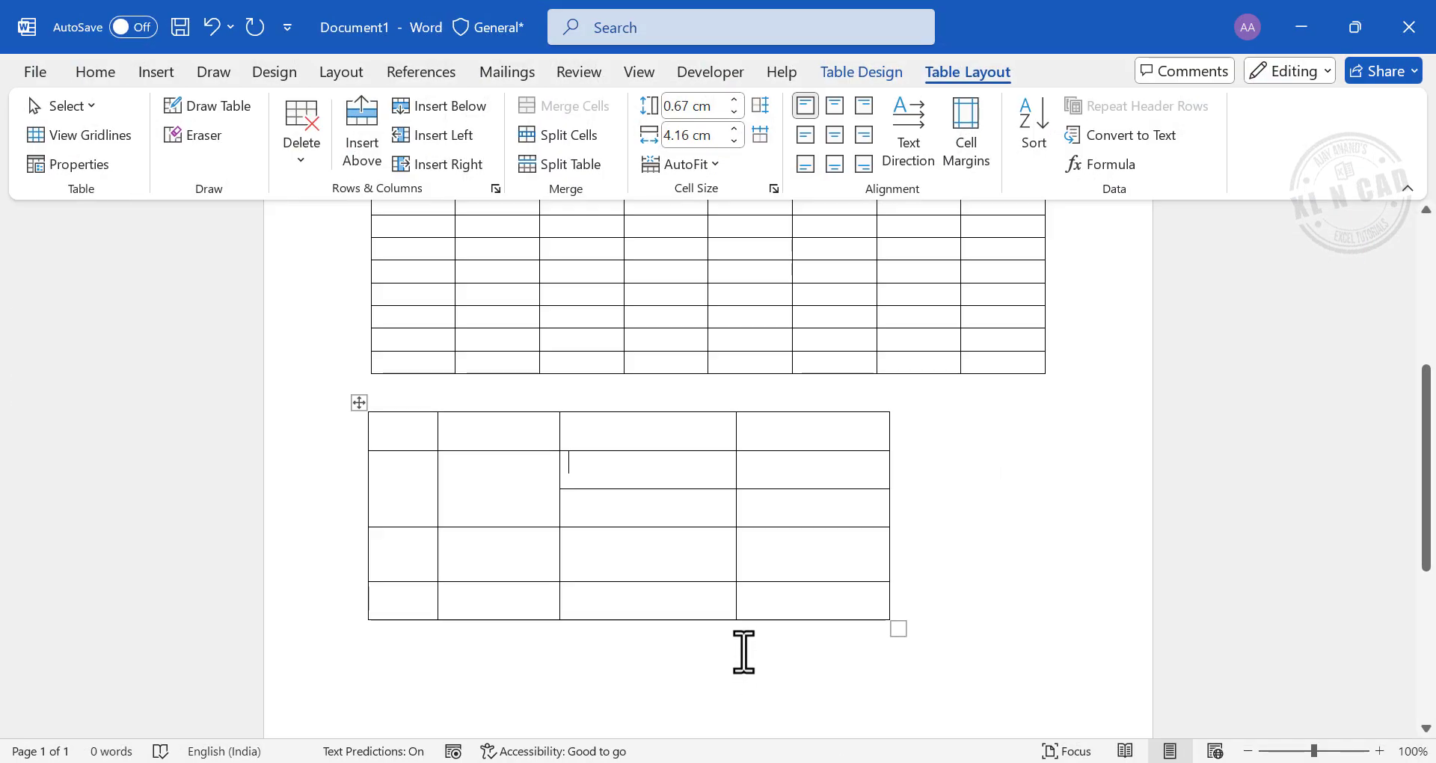
# Step: Create a new blank document and paste the sales table keeping source formatting
pyautogui.click(36, 73)
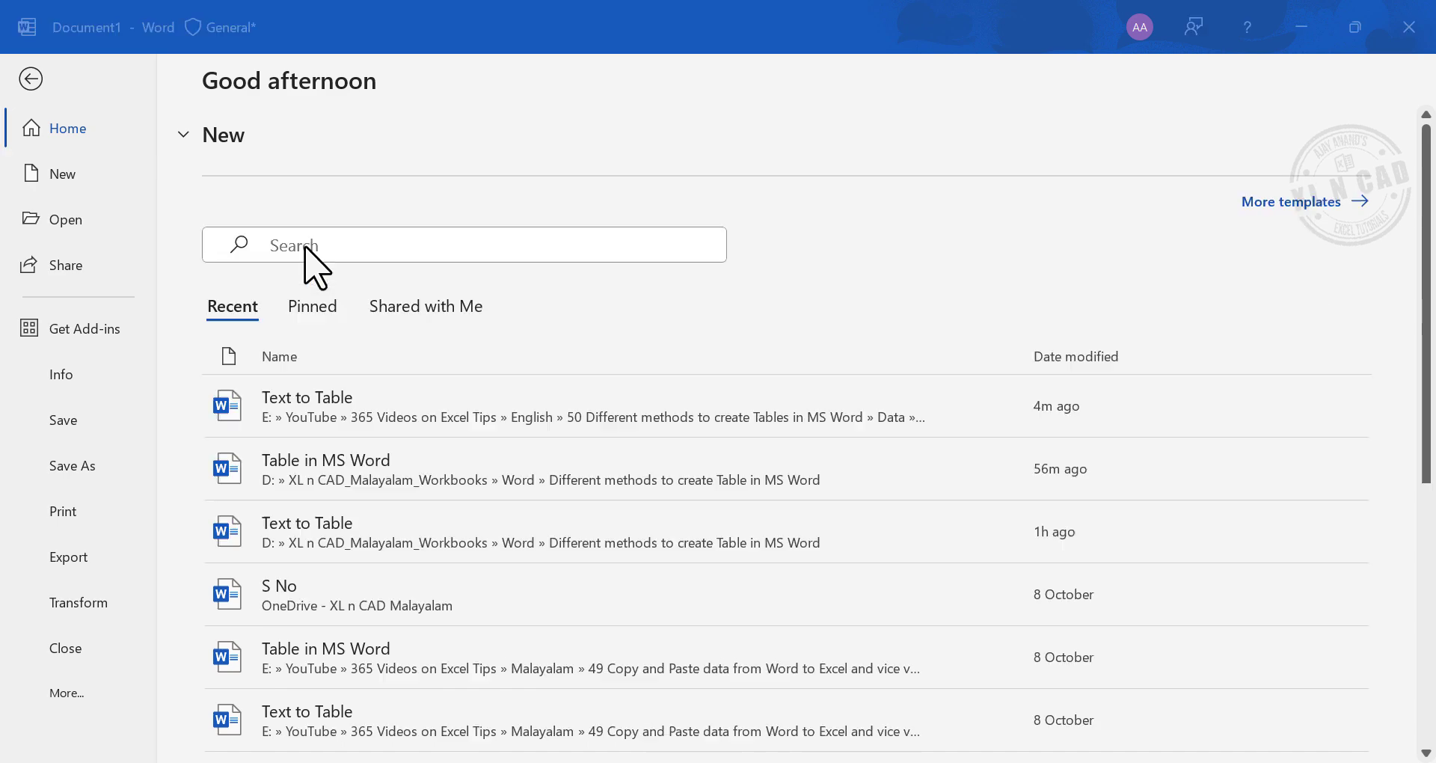
pyautogui.hotkey('ctrl', 'n')
pyautogui.rightClick(412, 344)
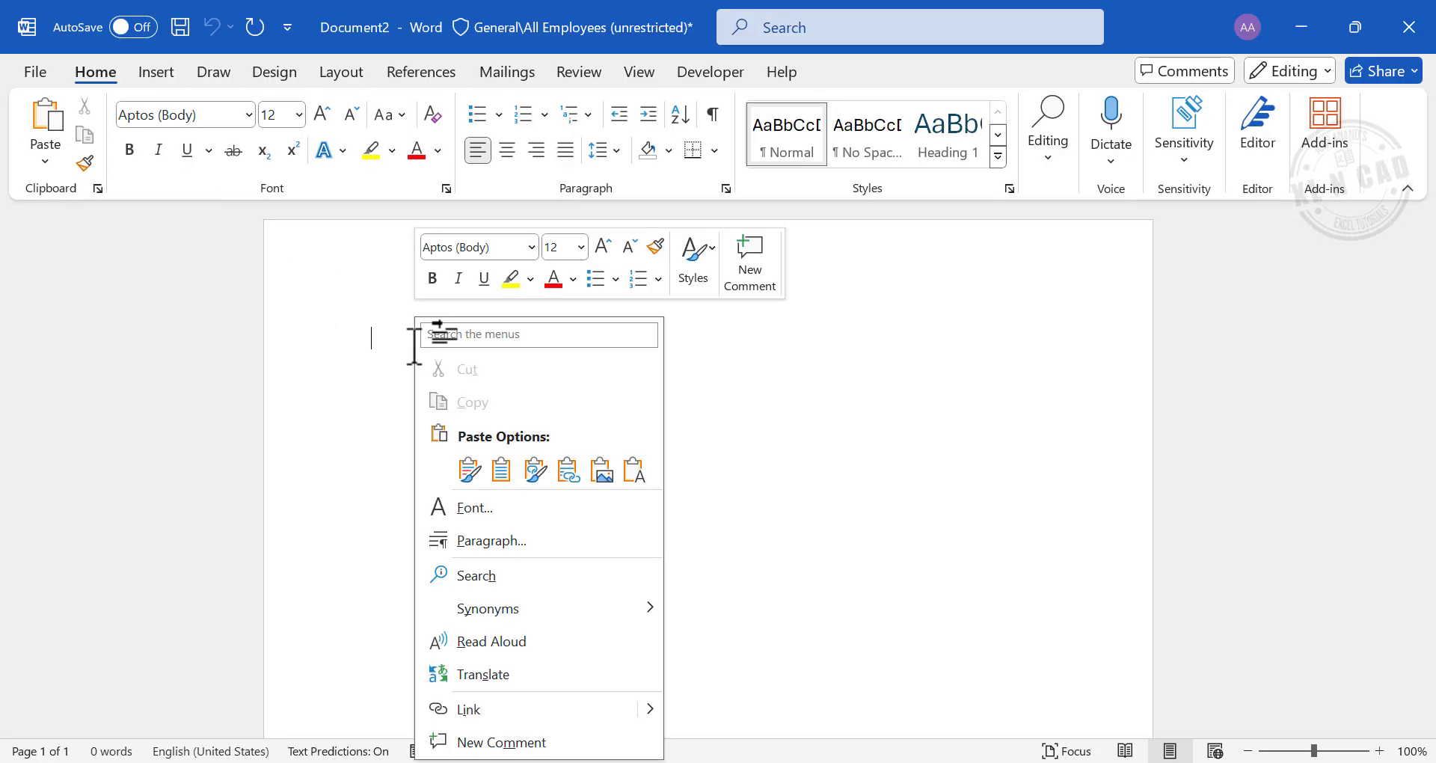
pyautogui.click(471, 469)
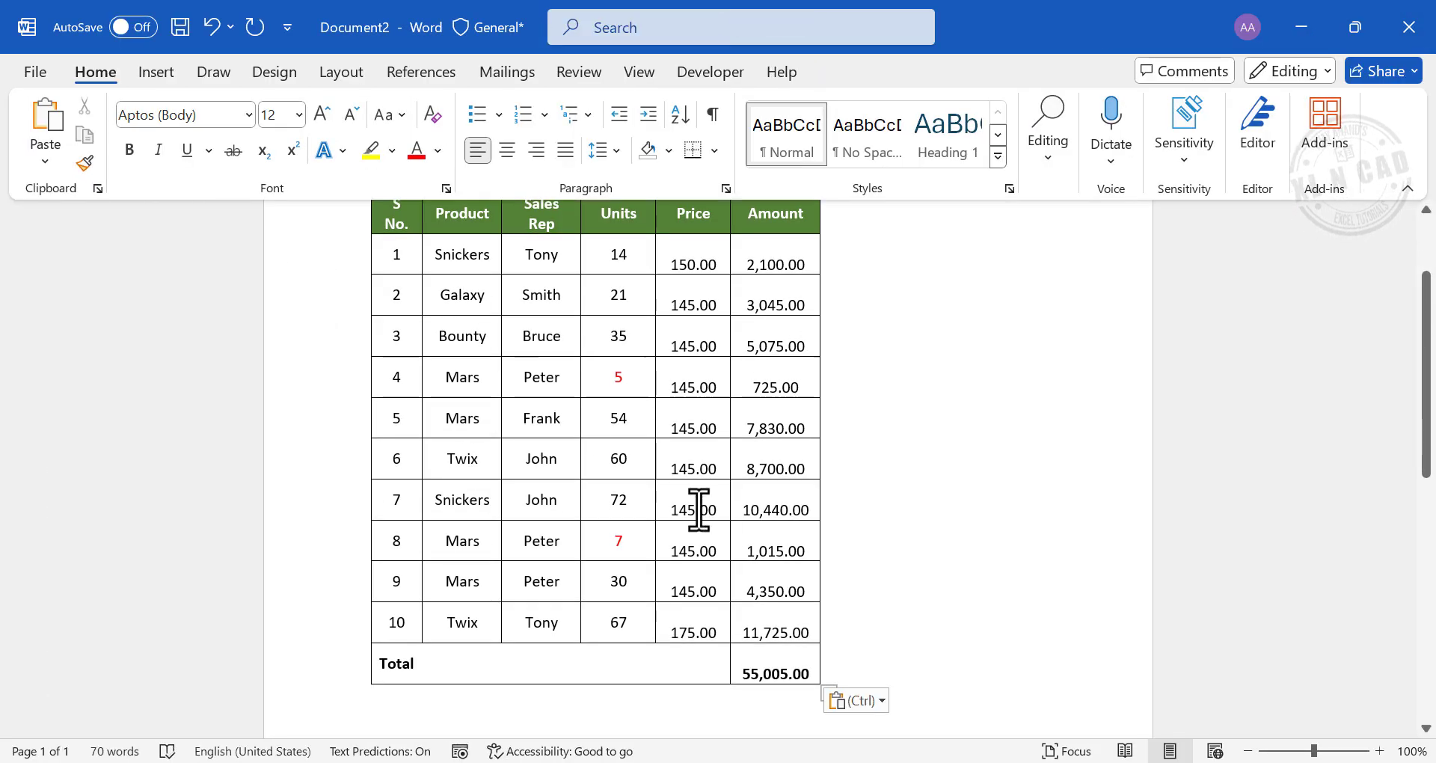
# Step: Widen the pasted table so each row fits one line, then zoom in
pyautogui.moveTo(826, 689); pyautogui.dragTo(881, 578)
pyautogui.scroll(1, 956, 582)
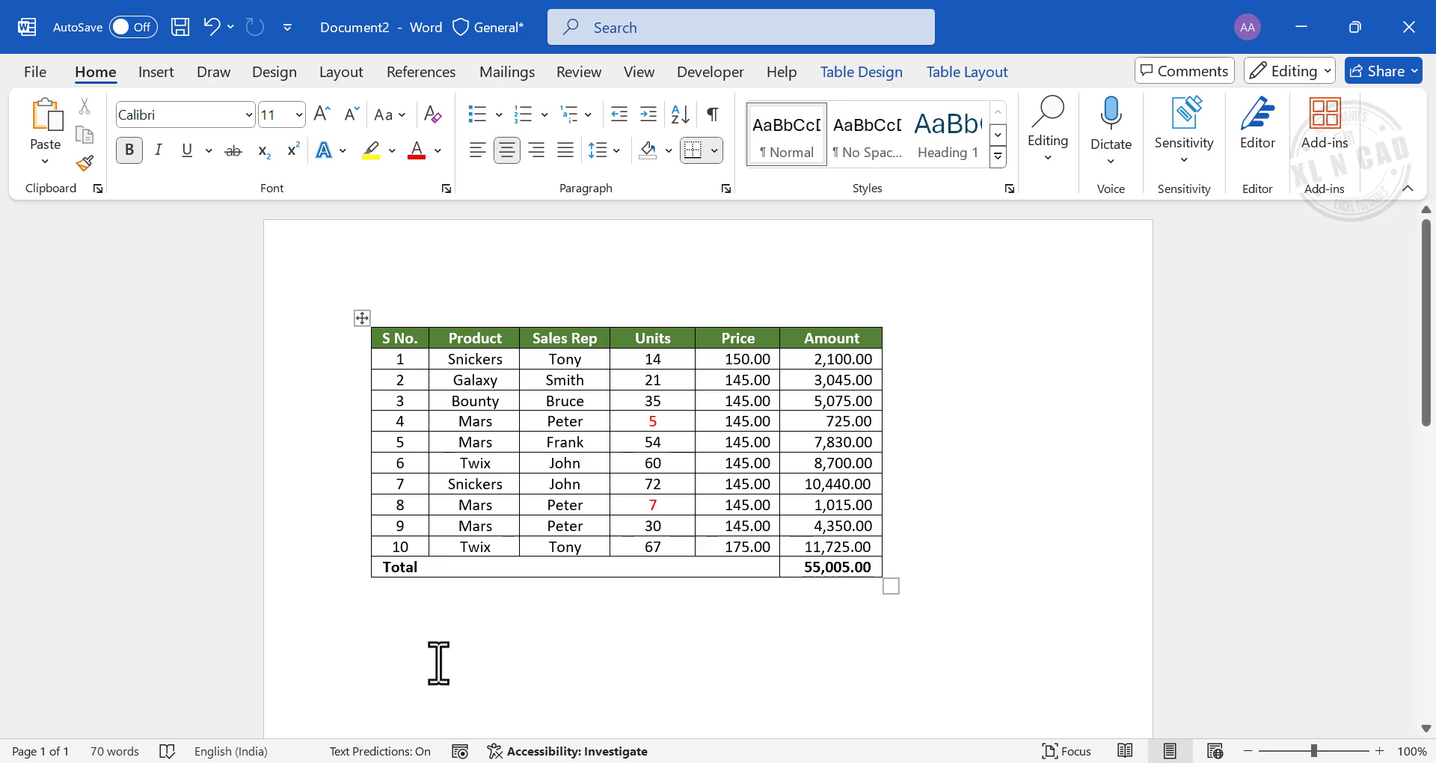
pyautogui.click(383, 649)
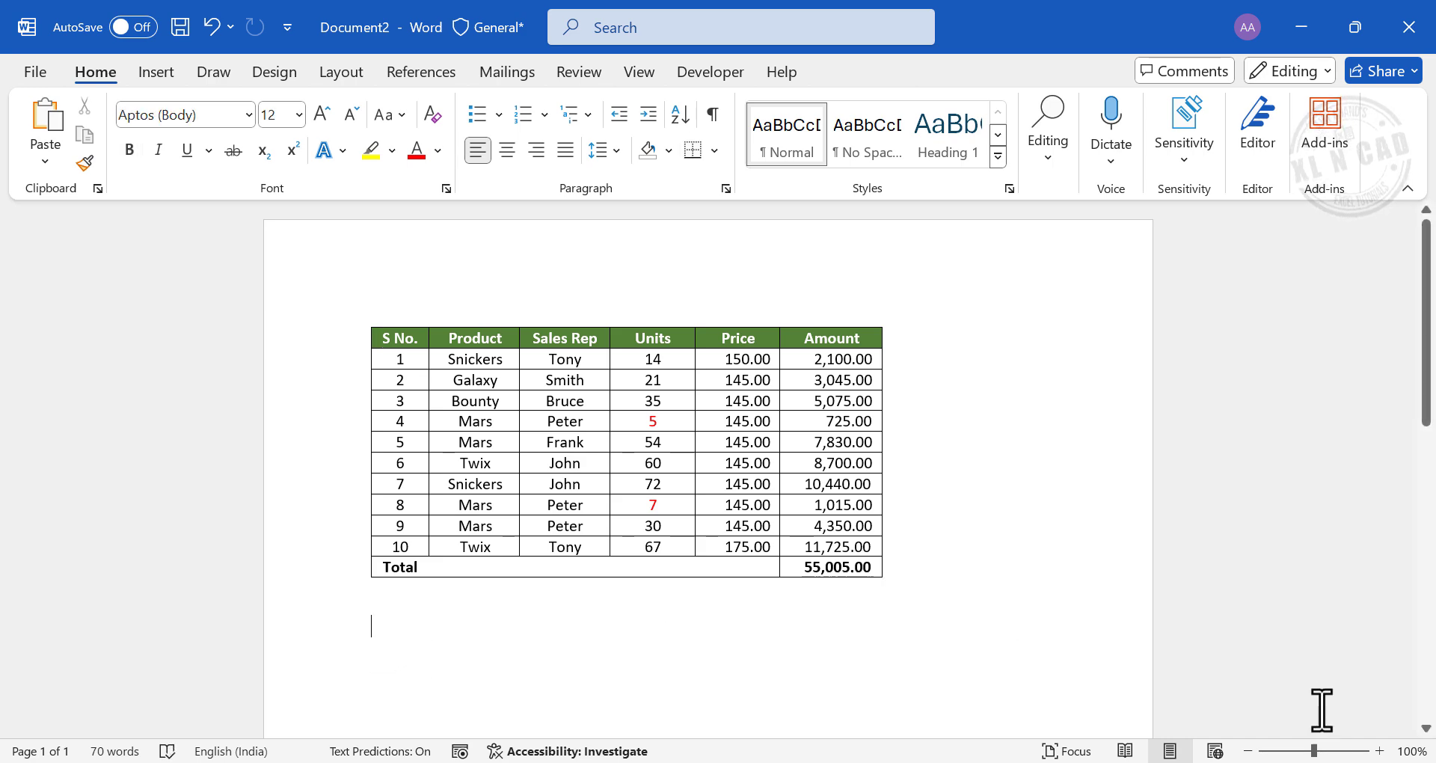
pyautogui.click(1380, 750)
pyautogui.click(1381, 750)
pyautogui.click(1380, 750)
pyautogui.click(1381, 751)
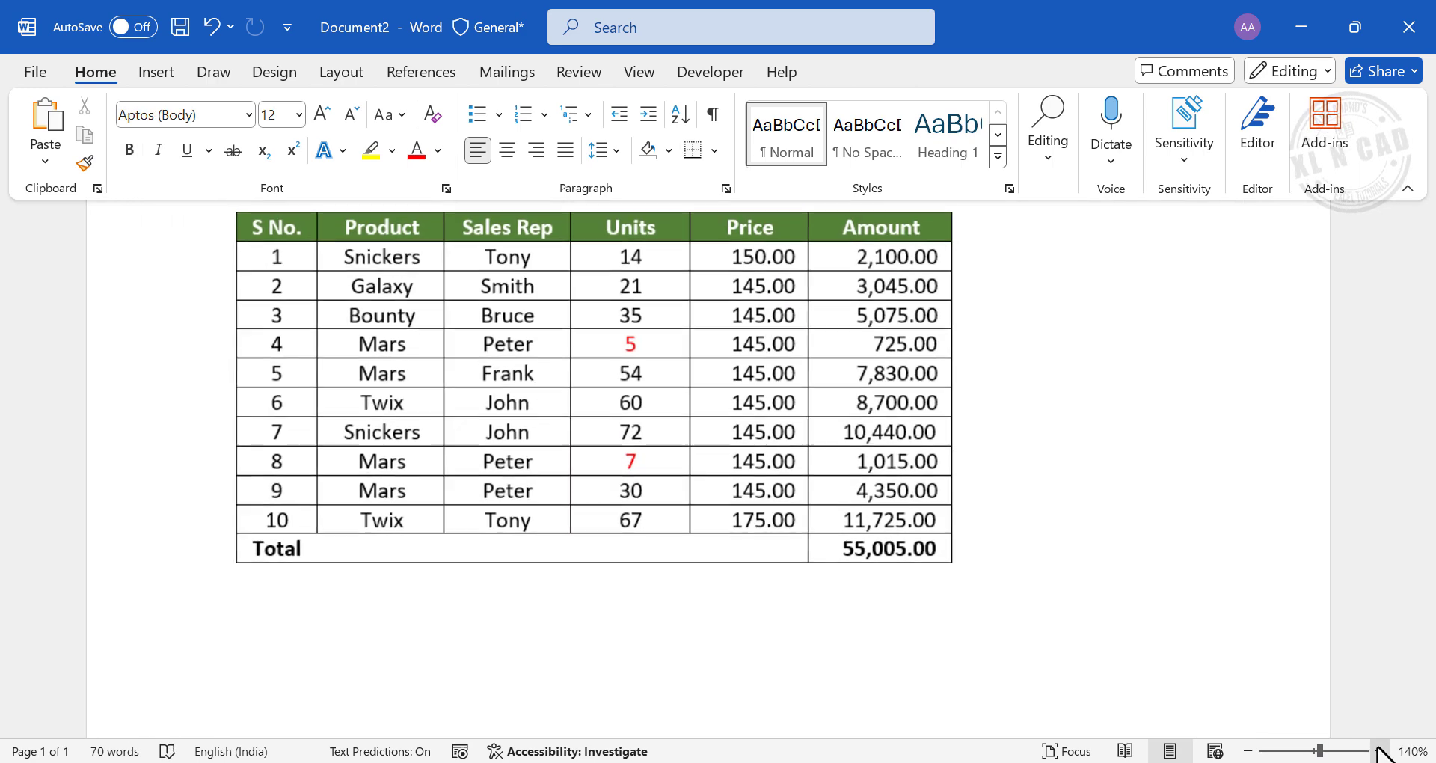
# Step: Type a +----+ line below the sales table to autoformat a four-column table, then add a second row
pyautogui.scroll(-2, 712, 539)
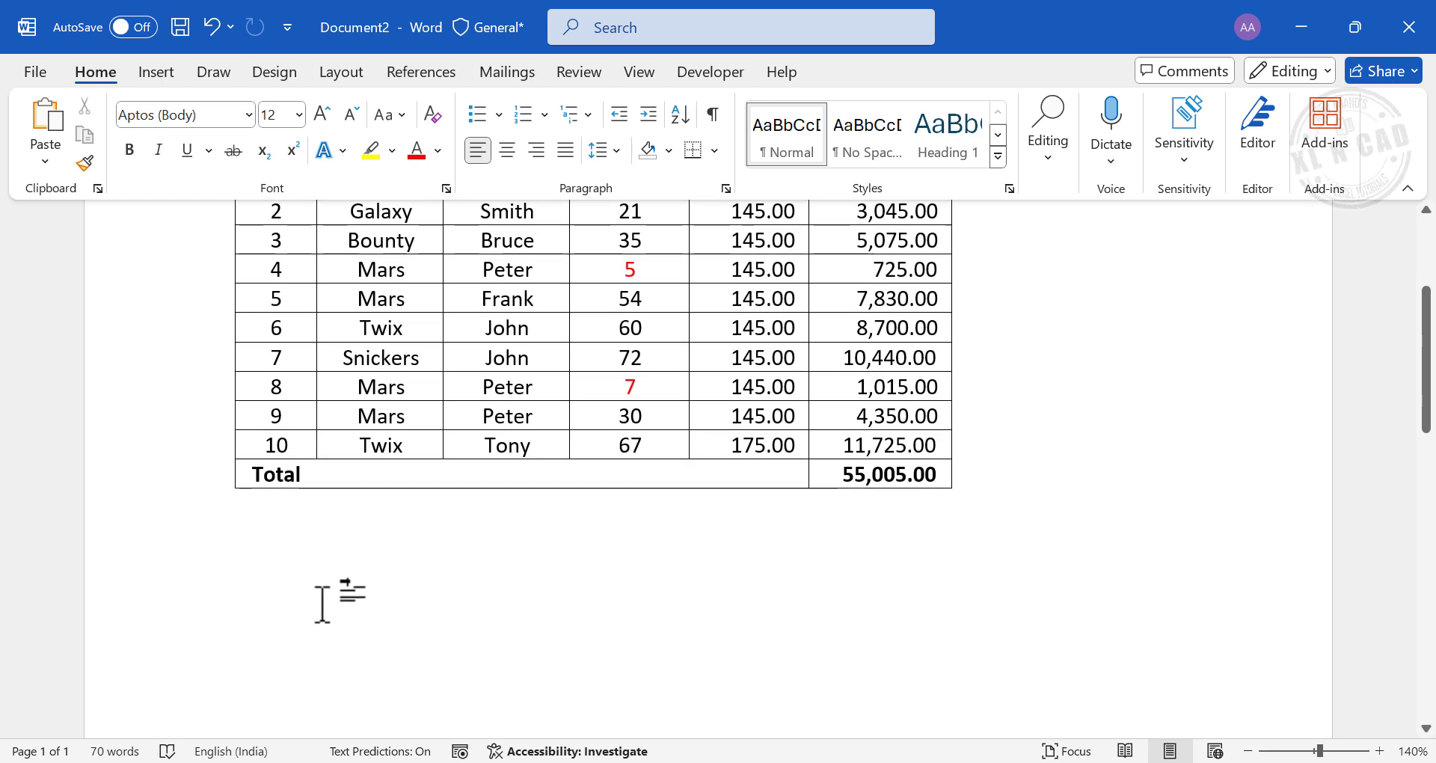
pyautogui.write('+')
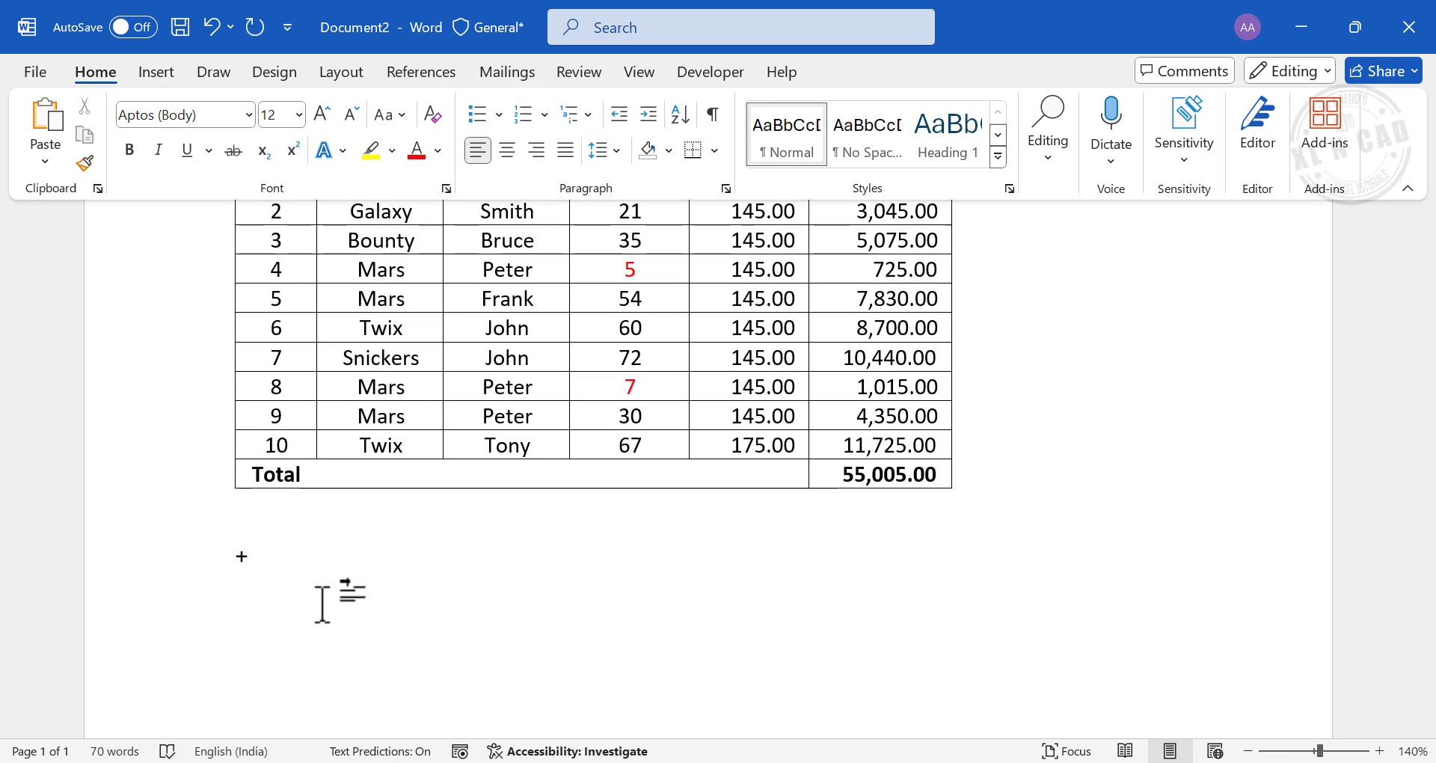
pyautogui.write('-------------------------------')
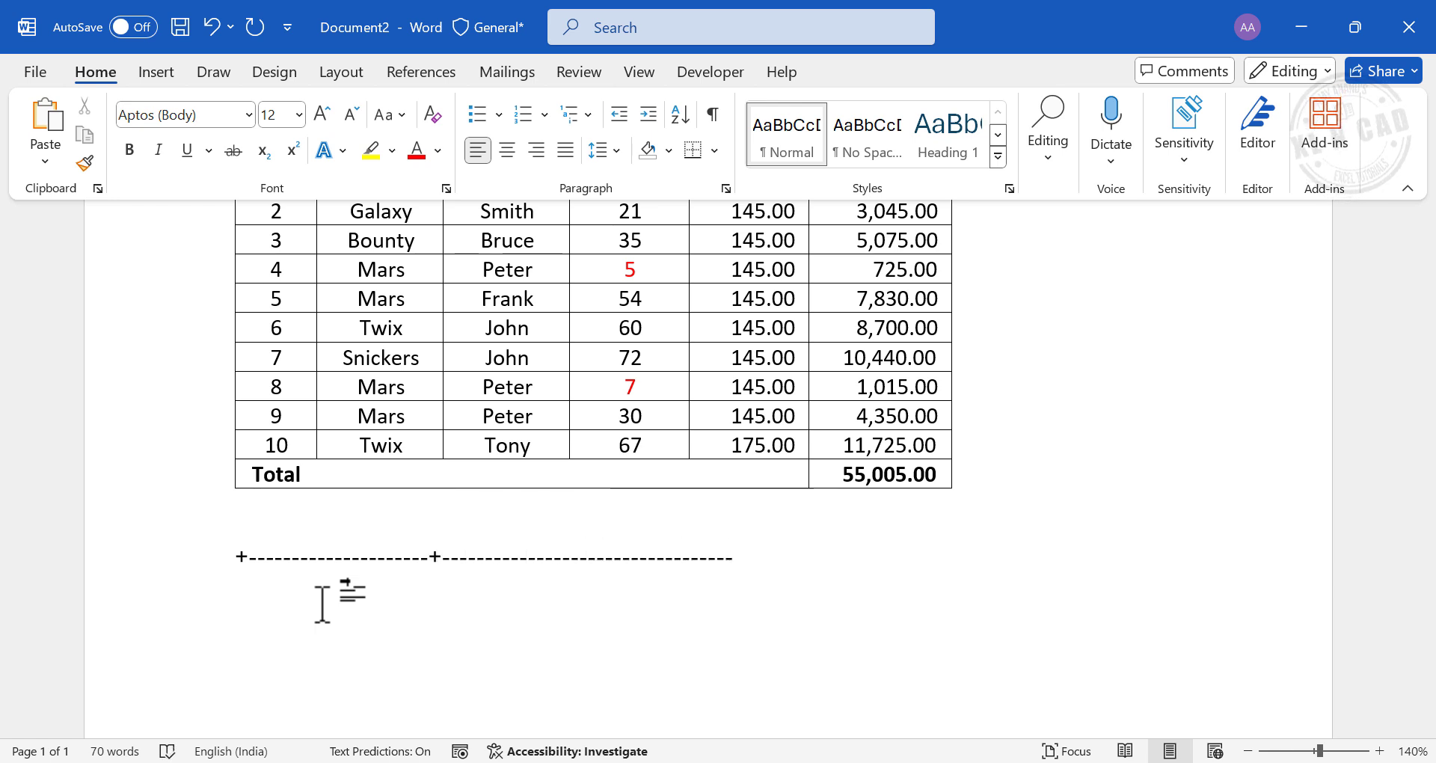
pyautogui.write('+-')
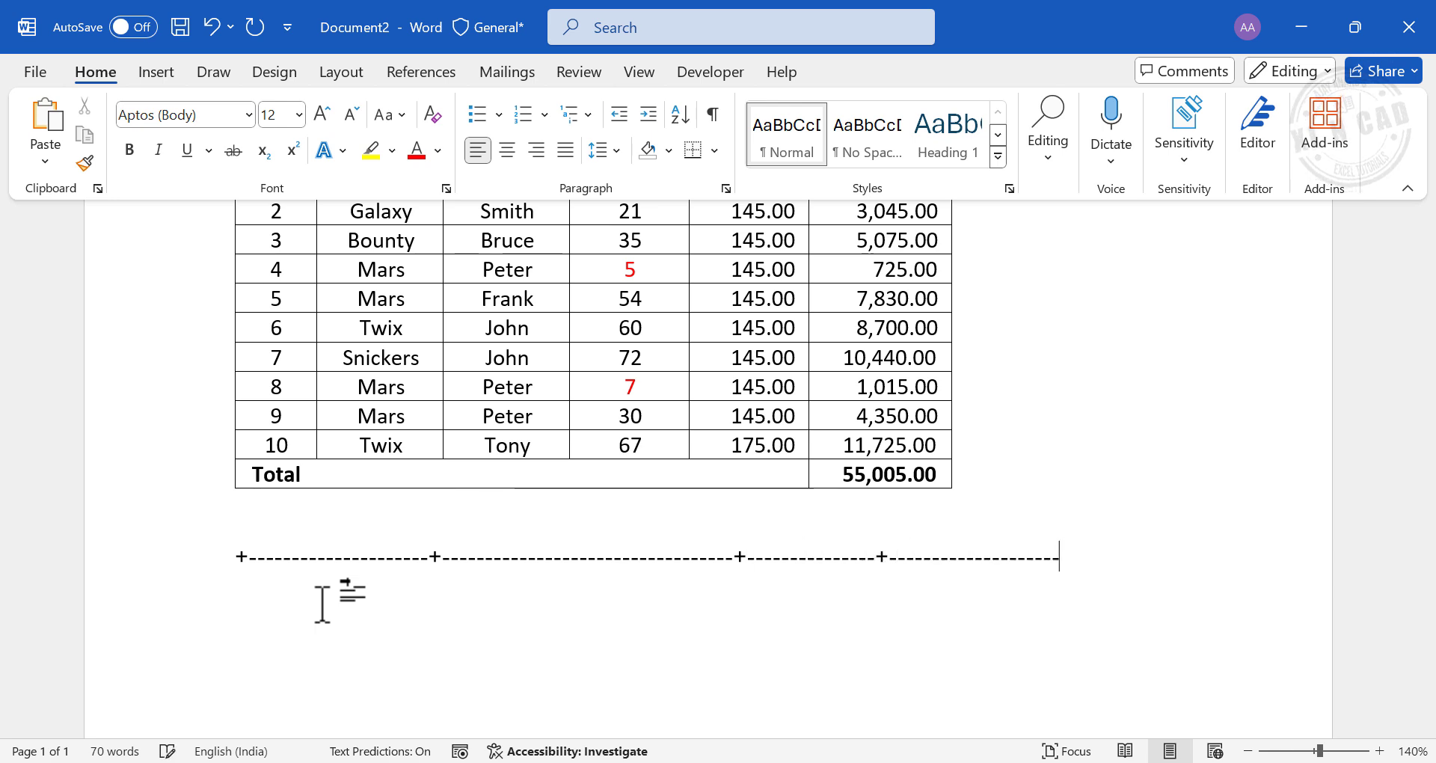
pyautogui.press('Return')
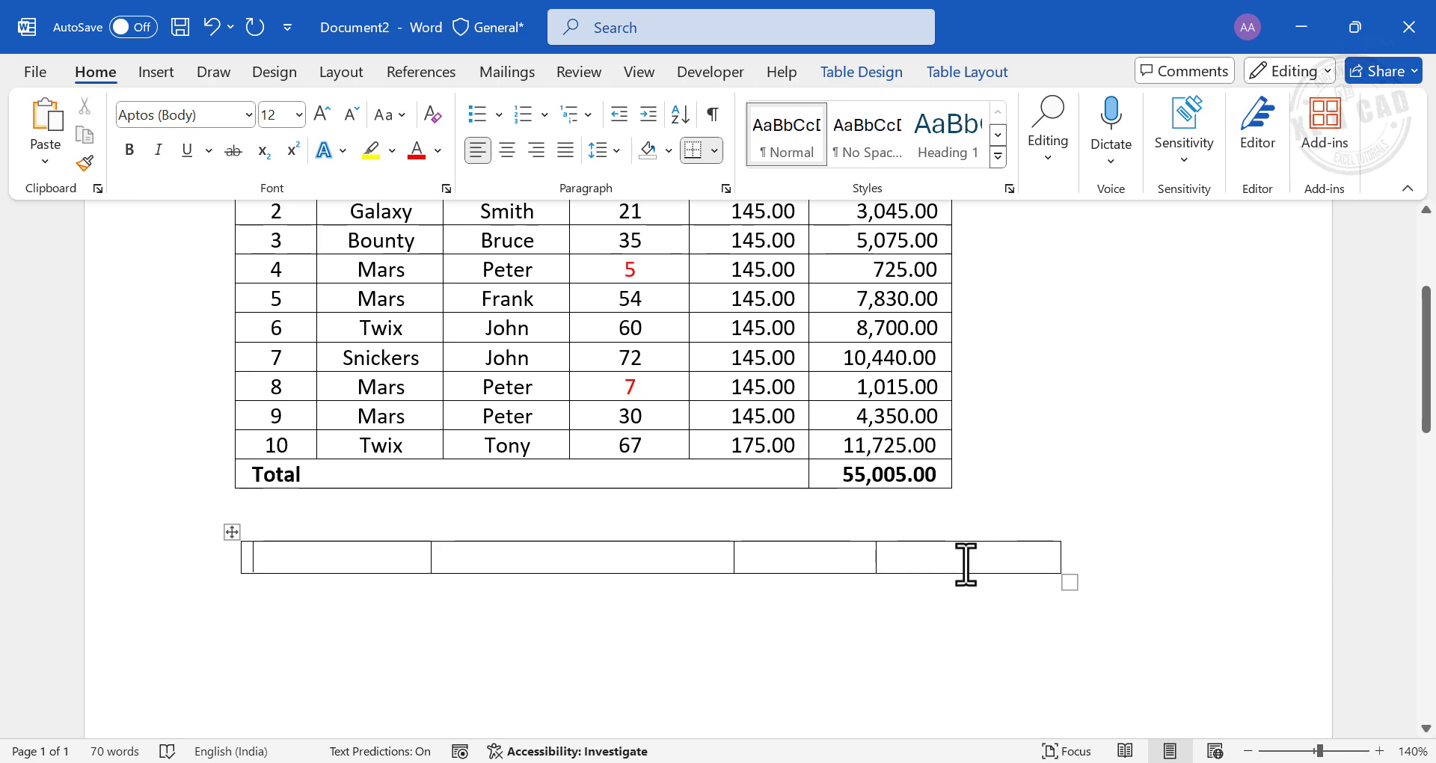
pyautogui.press('Tab')
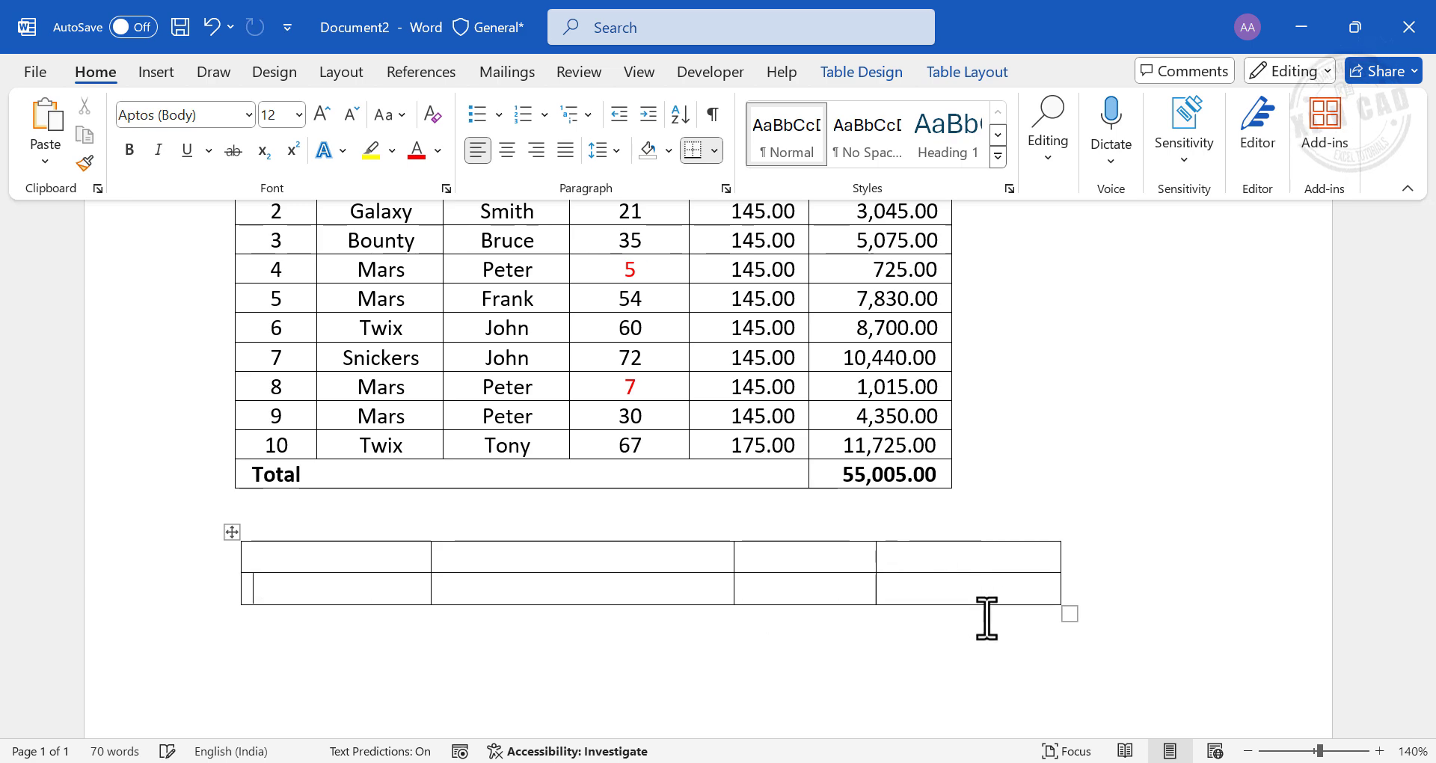
# Step: Zoom out to 110% and place the cursor on the line below the new table
pyautogui.click(1248, 751)
pyautogui.click(1248, 751)
pyautogui.click(1248, 750)
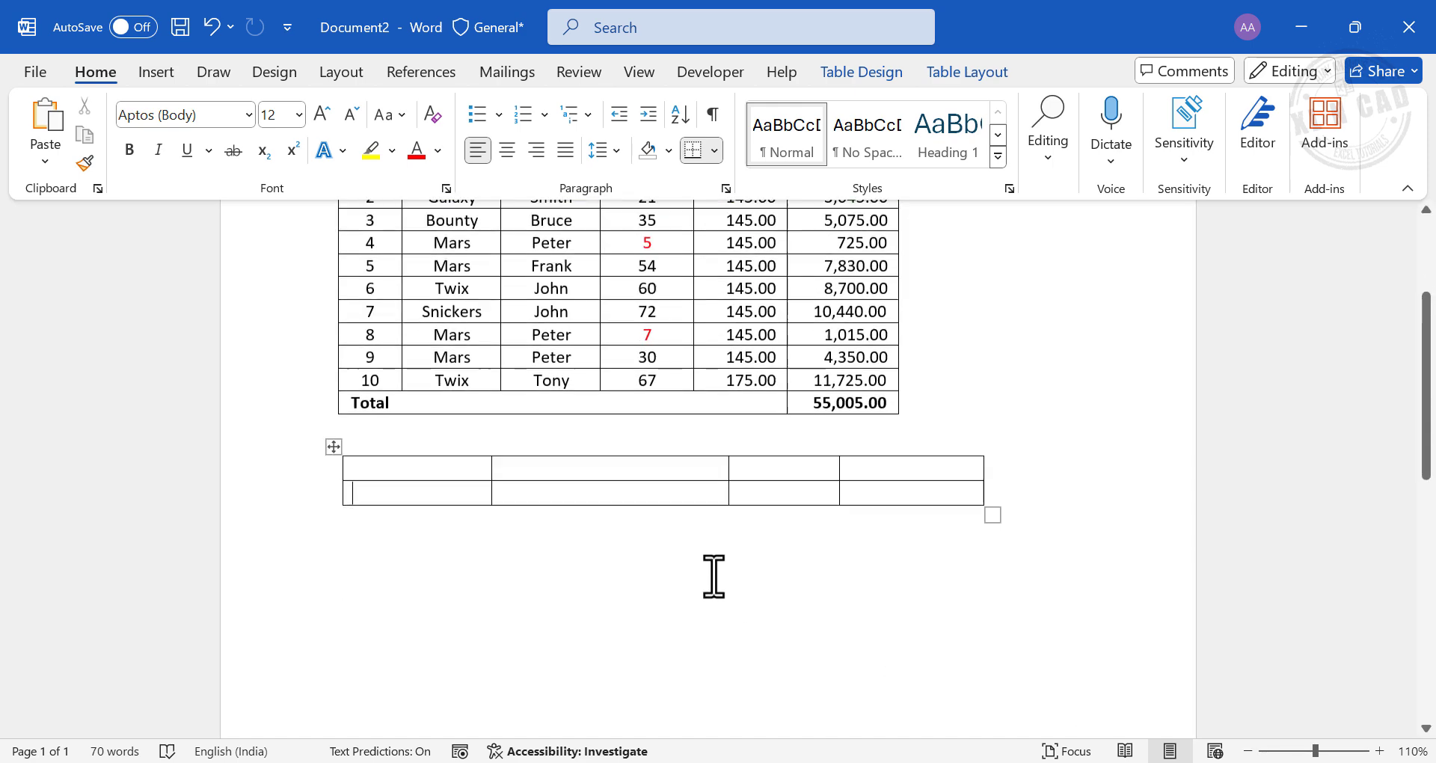
pyautogui.click(360, 499)
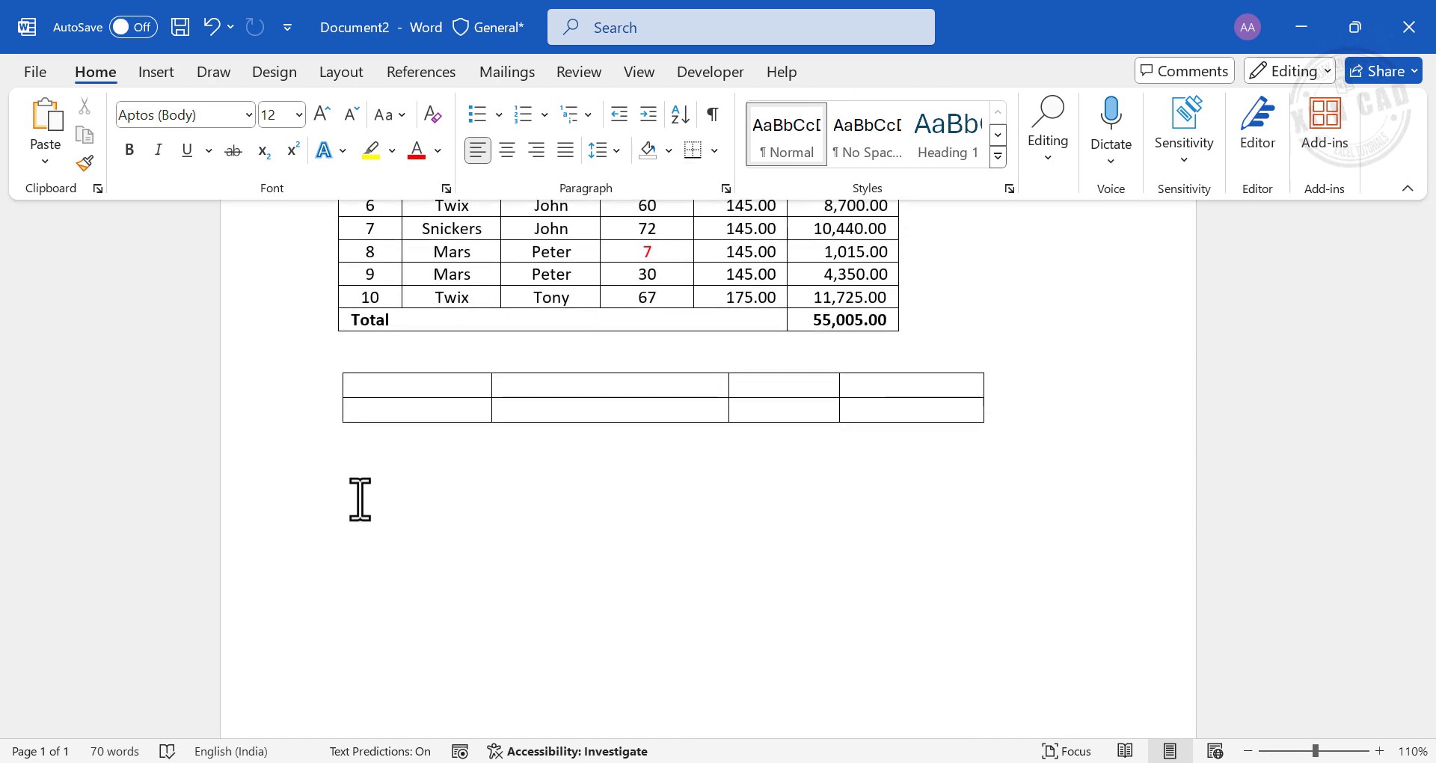
pyautogui.click(156, 71)
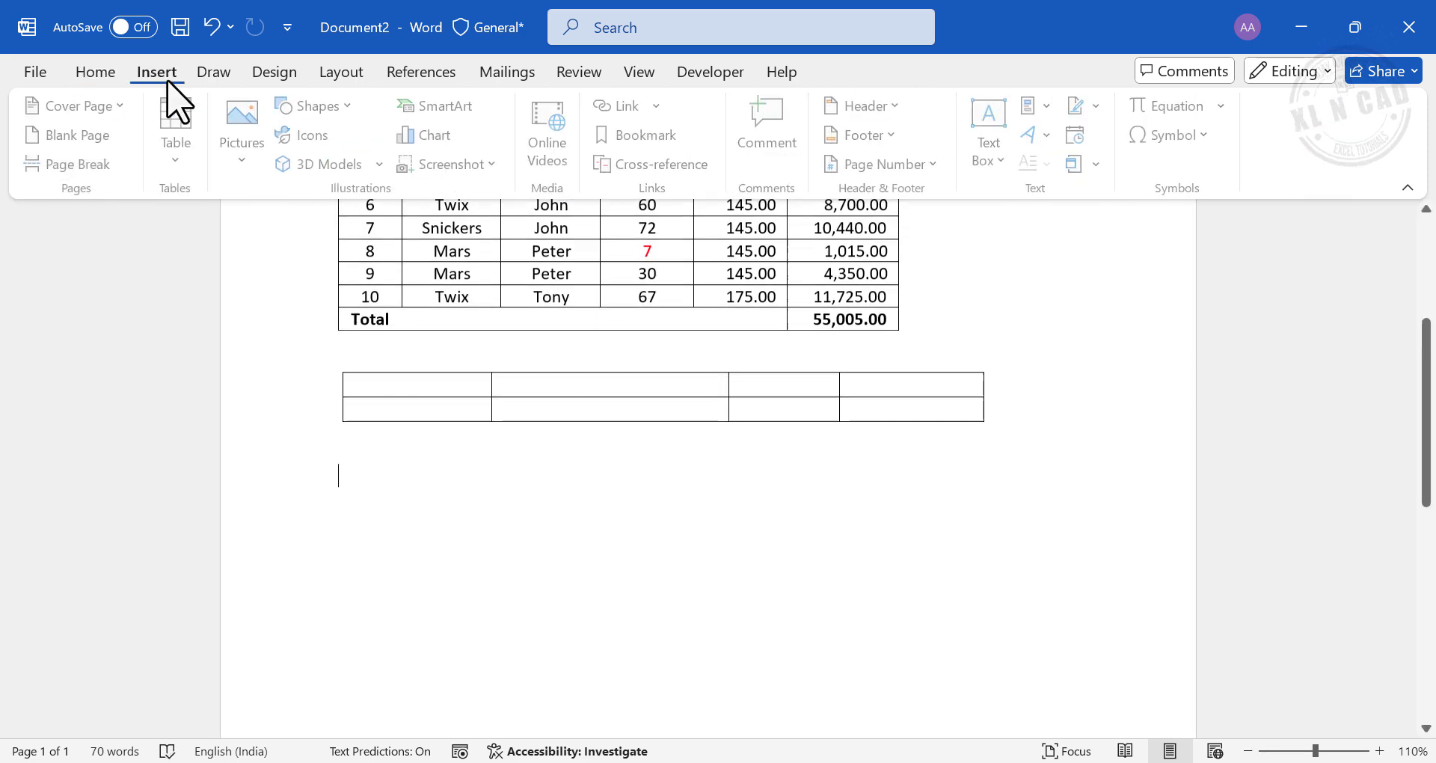
# Step: Insert the With Subheads 1 college enrollment quick table below the empty table
pyautogui.click(182, 171)
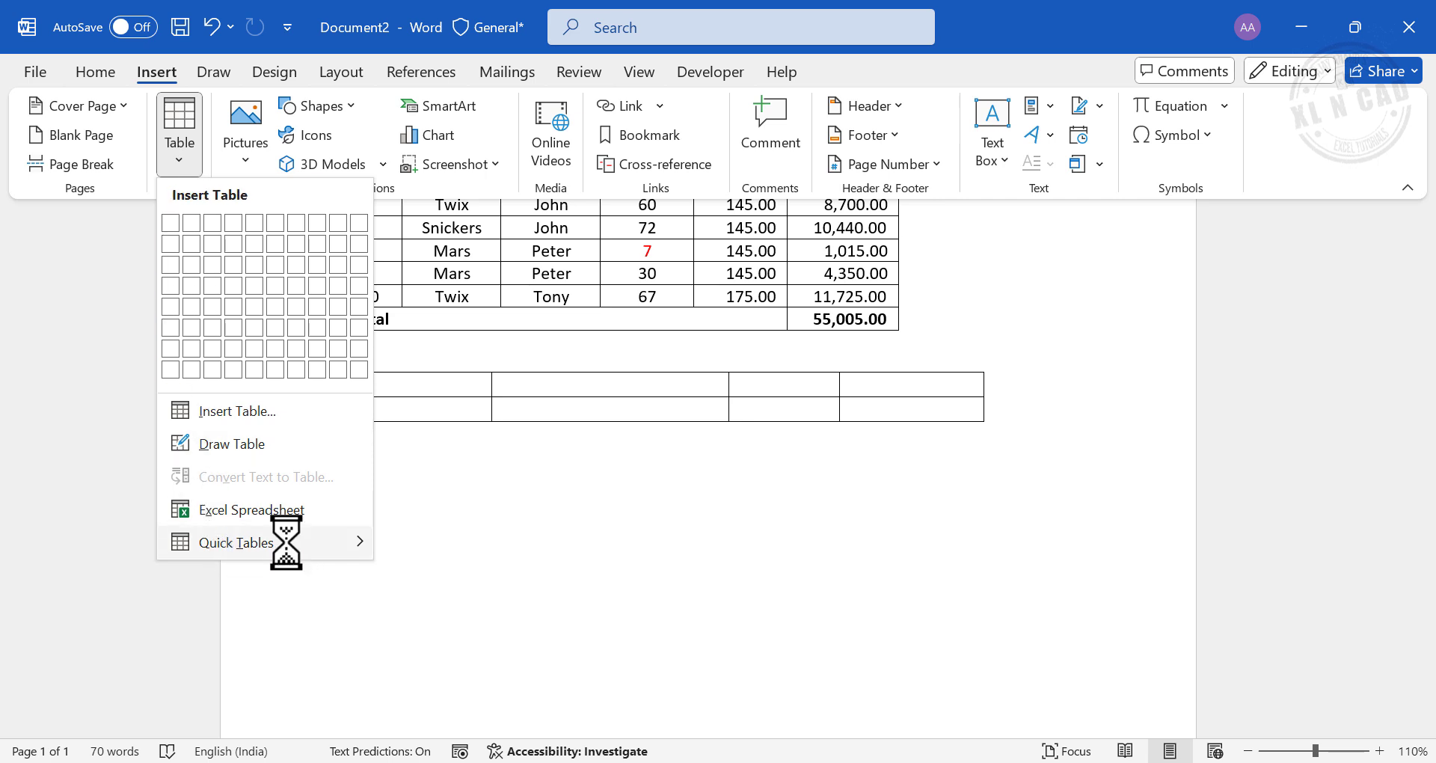
pyautogui.moveTo(286, 542)
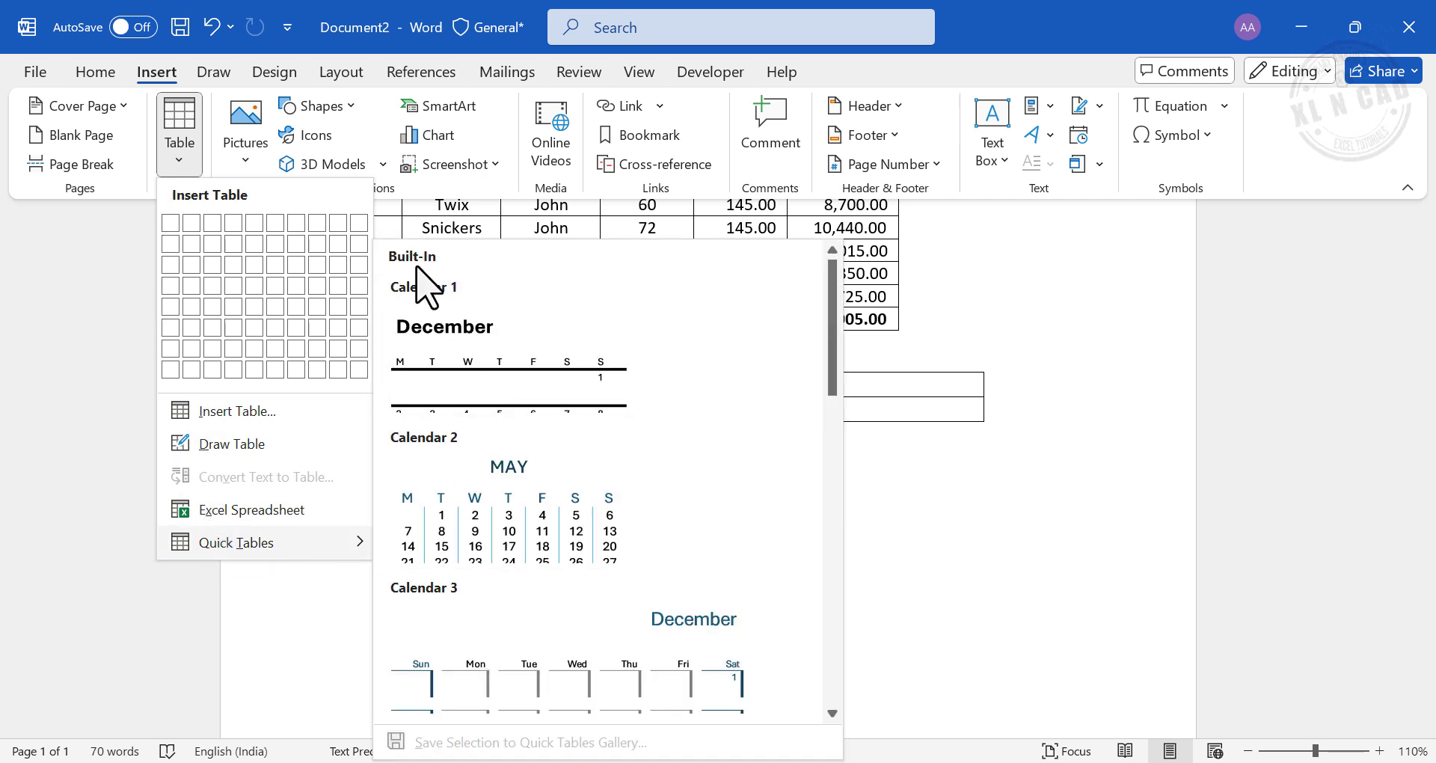
pyautogui.scroll(-10, 494, 497)
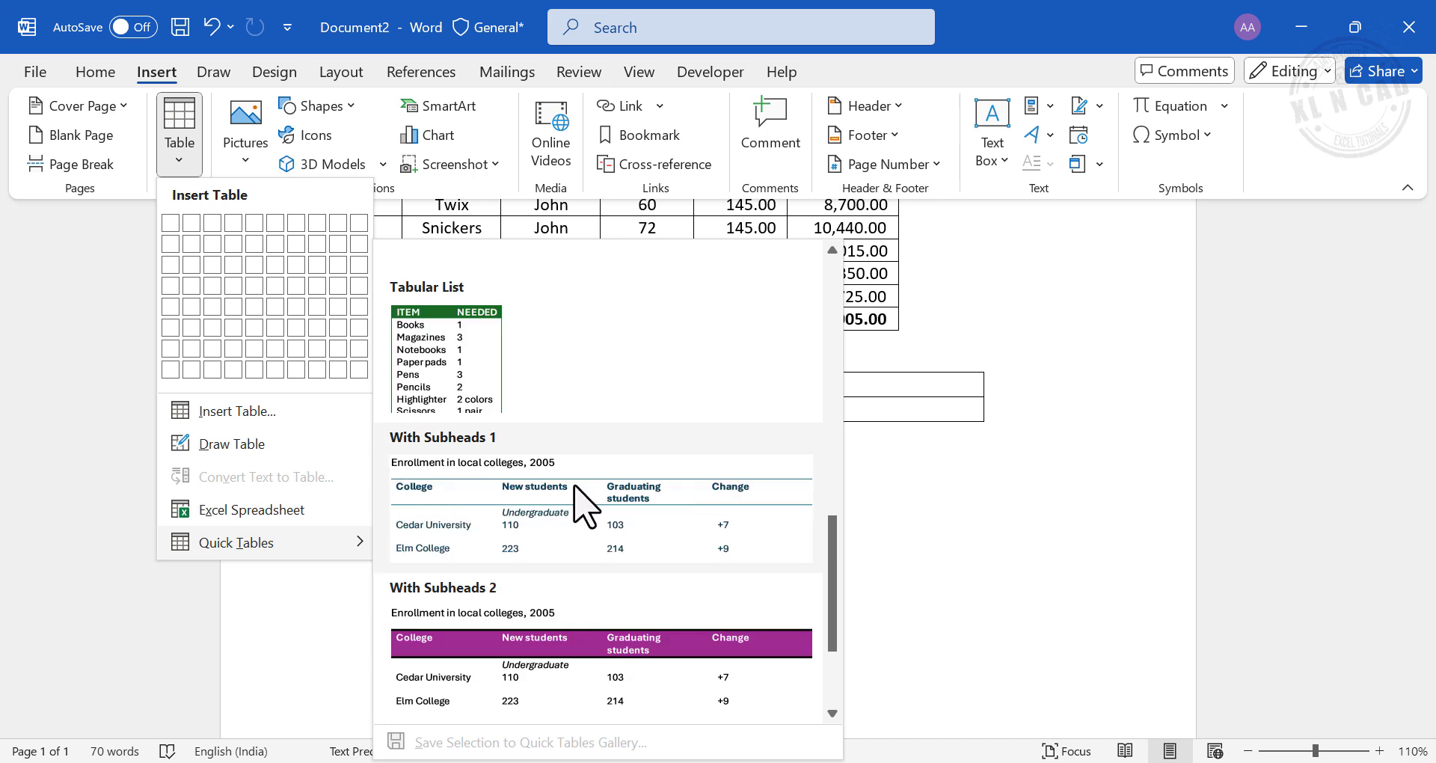
pyautogui.click(551, 531)
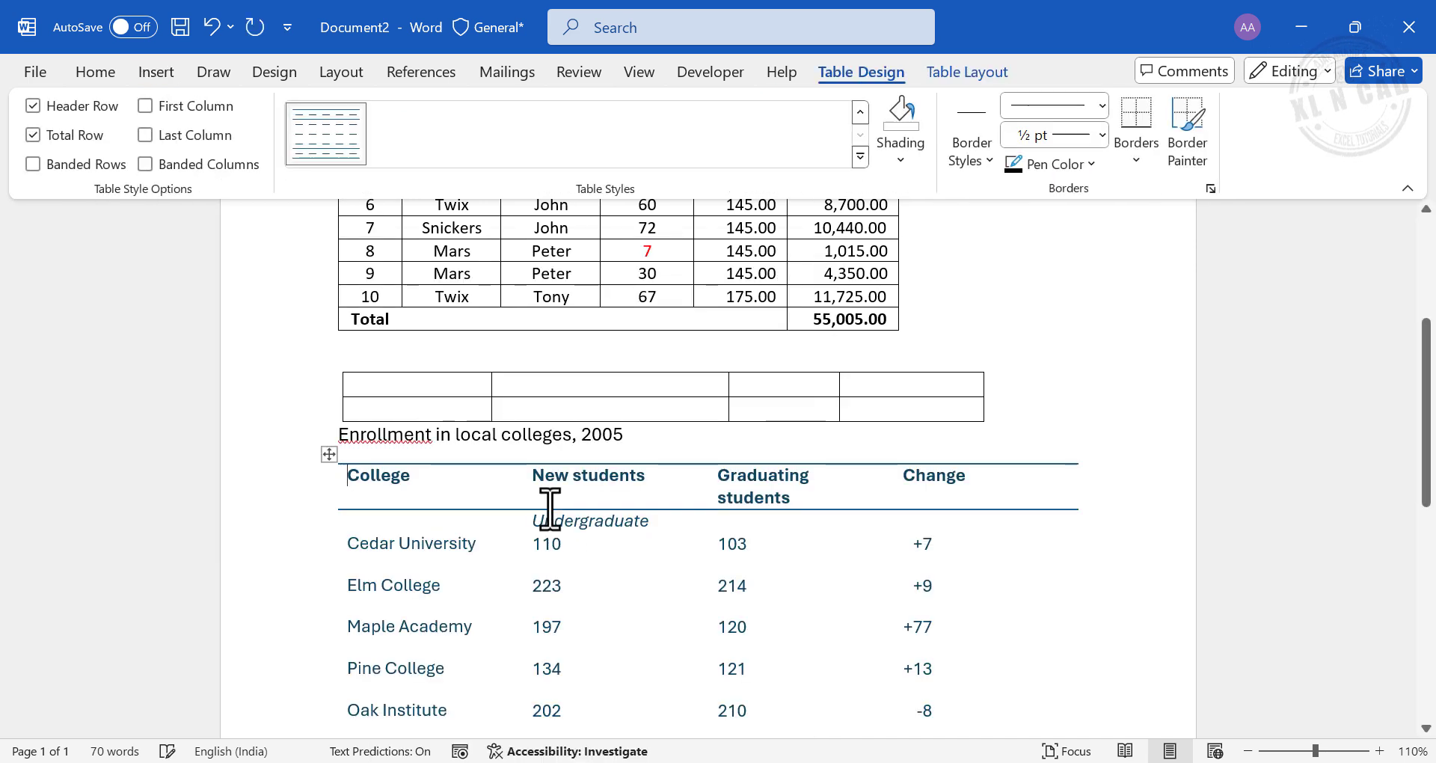
pyautogui.scroll(-3, 516, 494)
pyautogui.scroll(-6, 380, 385)
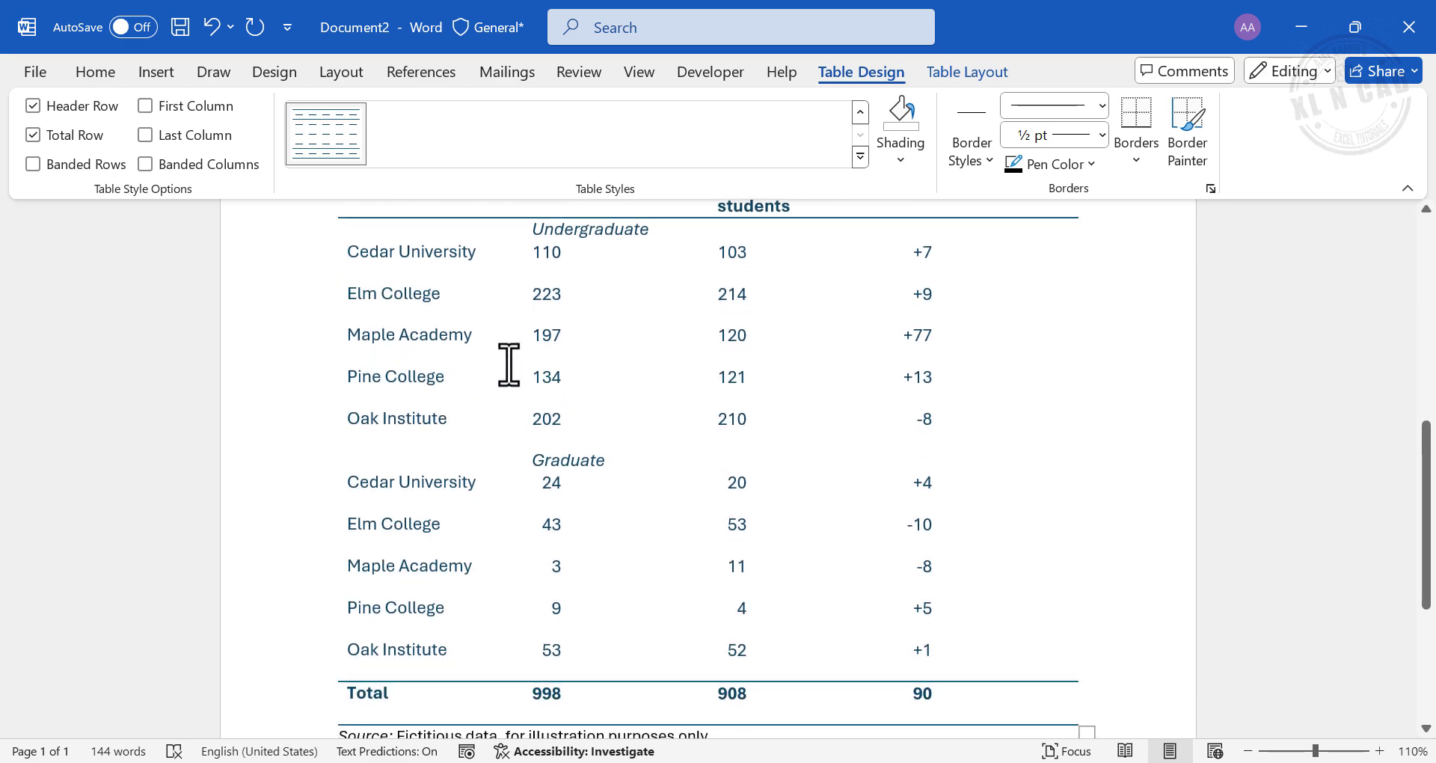
# Step: Add a new line below the Source note to start page 2
pyautogui.click(400, 603)
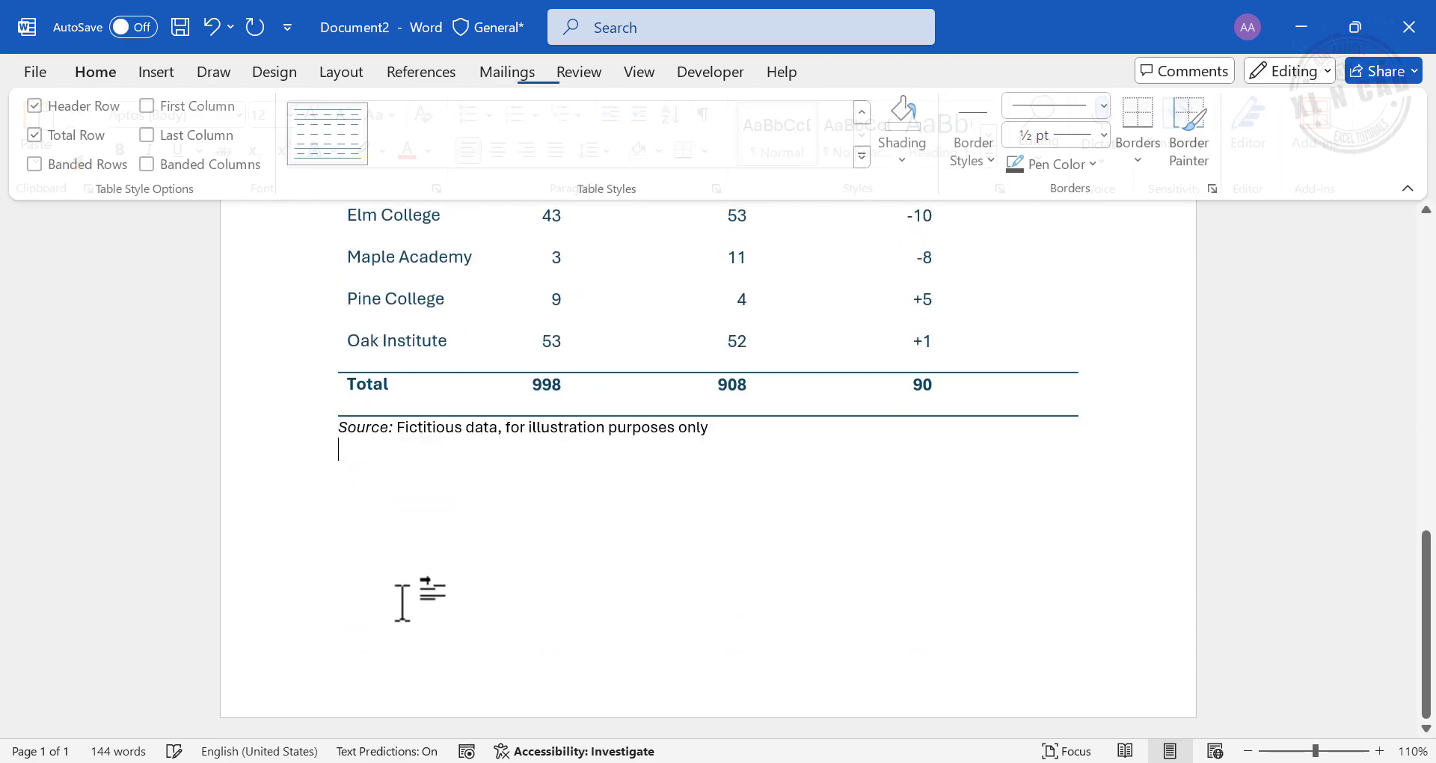
pyautogui.press('Return')
pyautogui.press('Return')
pyautogui.press('Return')
pyautogui.press('Return')
pyautogui.press('Return')
pyautogui.press('Return')
pyautogui.press('Return')
pyautogui.press('Return')
pyautogui.press('Return')
pyautogui.scroll(-4, 419, 524)
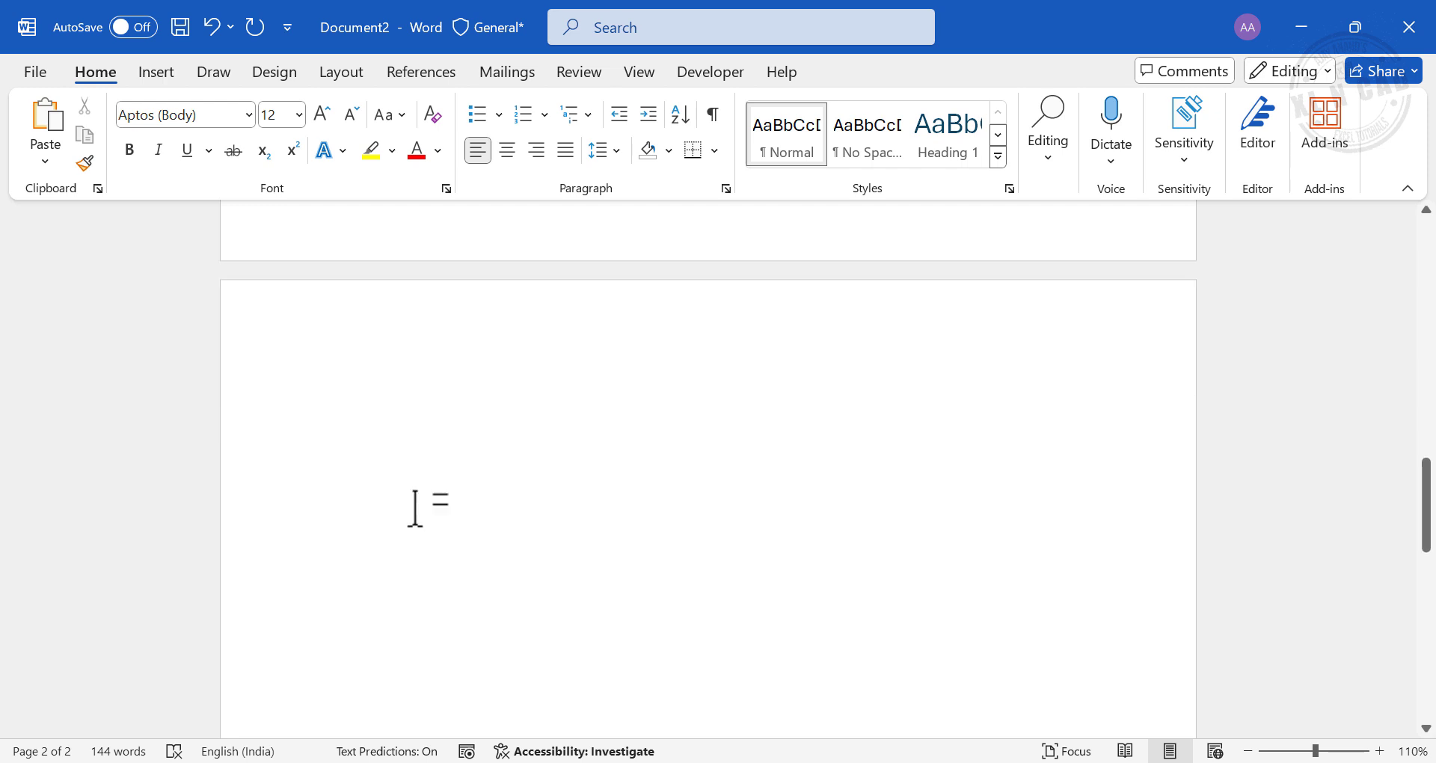
# Step: Insert the sales quick table with S No., Product, Sales Rep and Amount columns on page 2
pyautogui.click(157, 73)
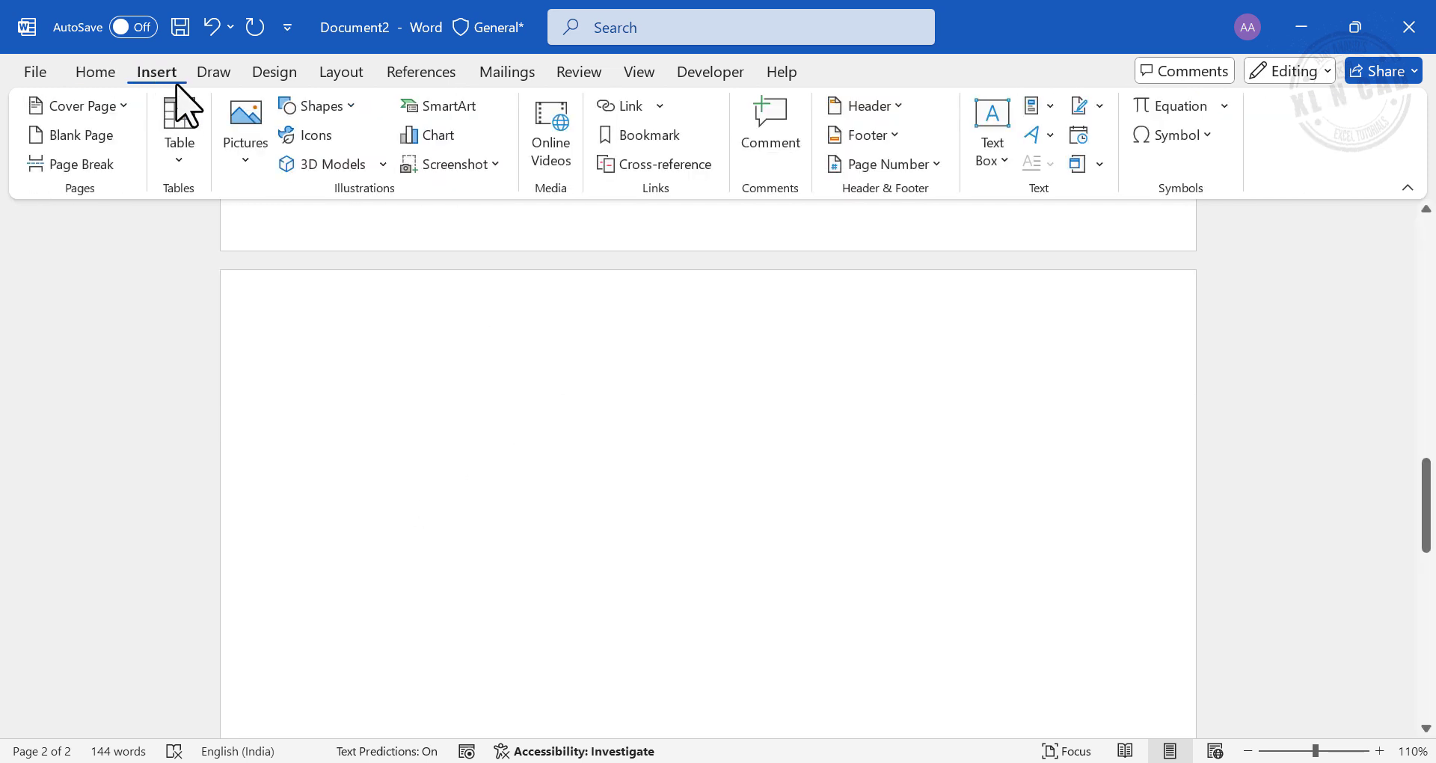
pyautogui.click(178, 159)
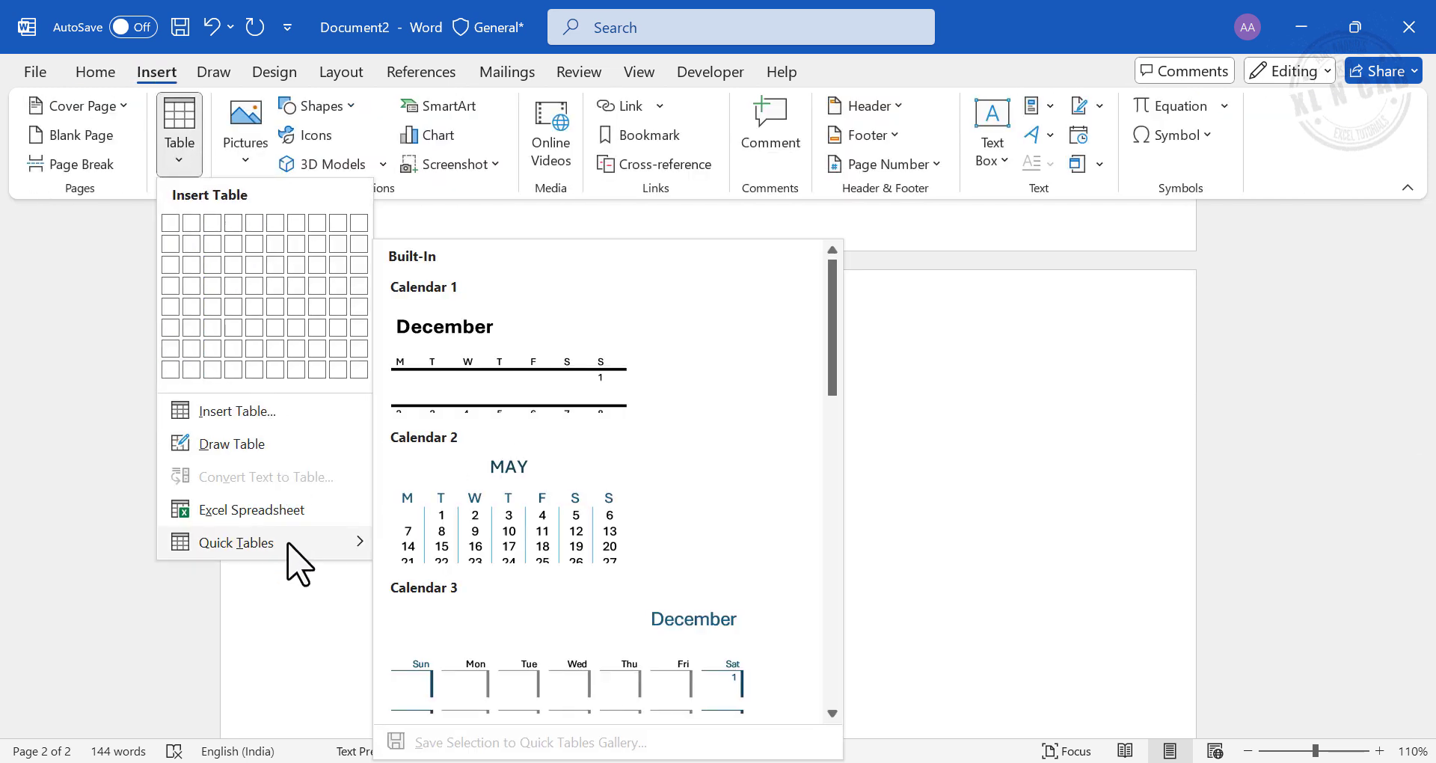
pyautogui.scroll(-10, 482, 551)
pyautogui.click(449, 633)
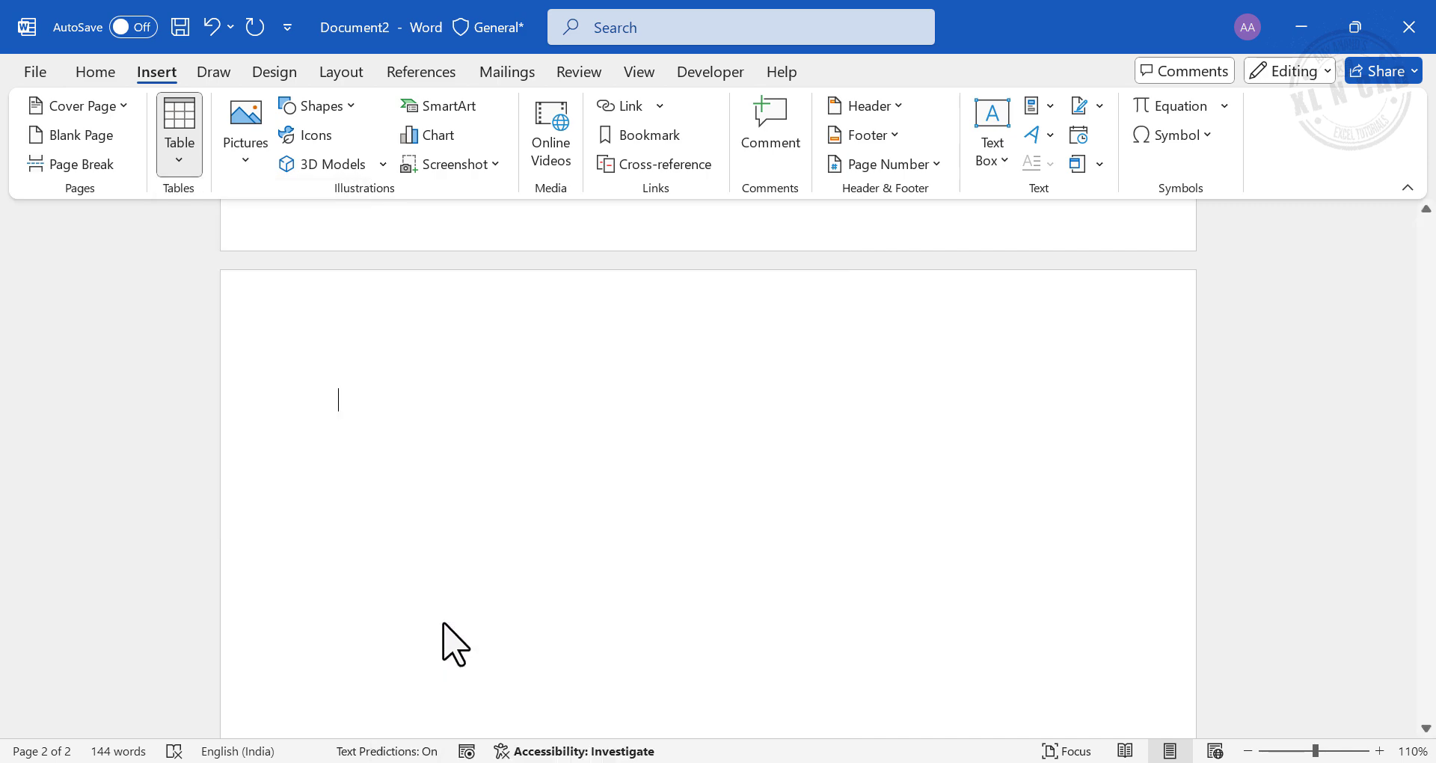
pyautogui.scroll(-2, 598, 438)
pyautogui.scroll(2, 776, 487)
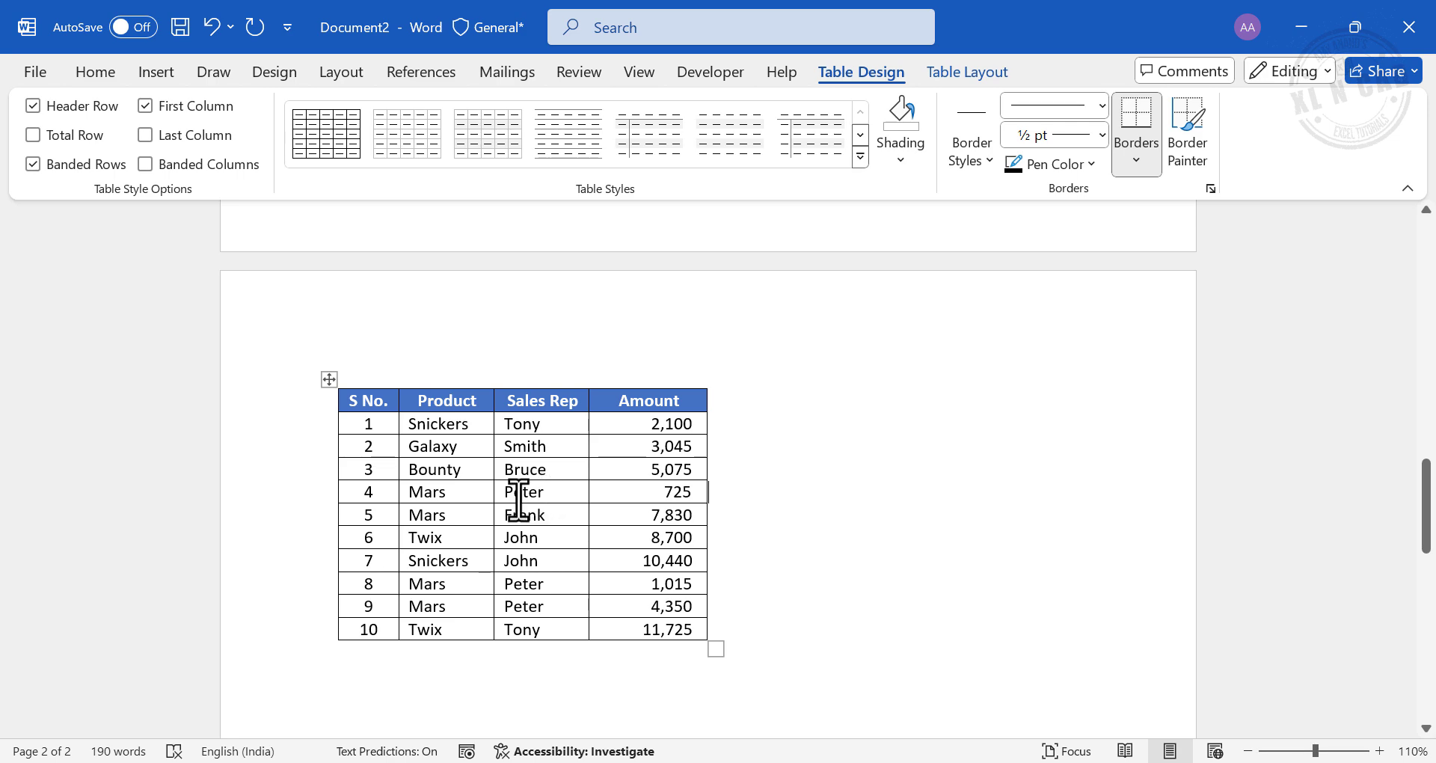
# Step: Select the whole sales table and bring up the Quick Tables gallery to save it
pyautogui.click(329, 379)
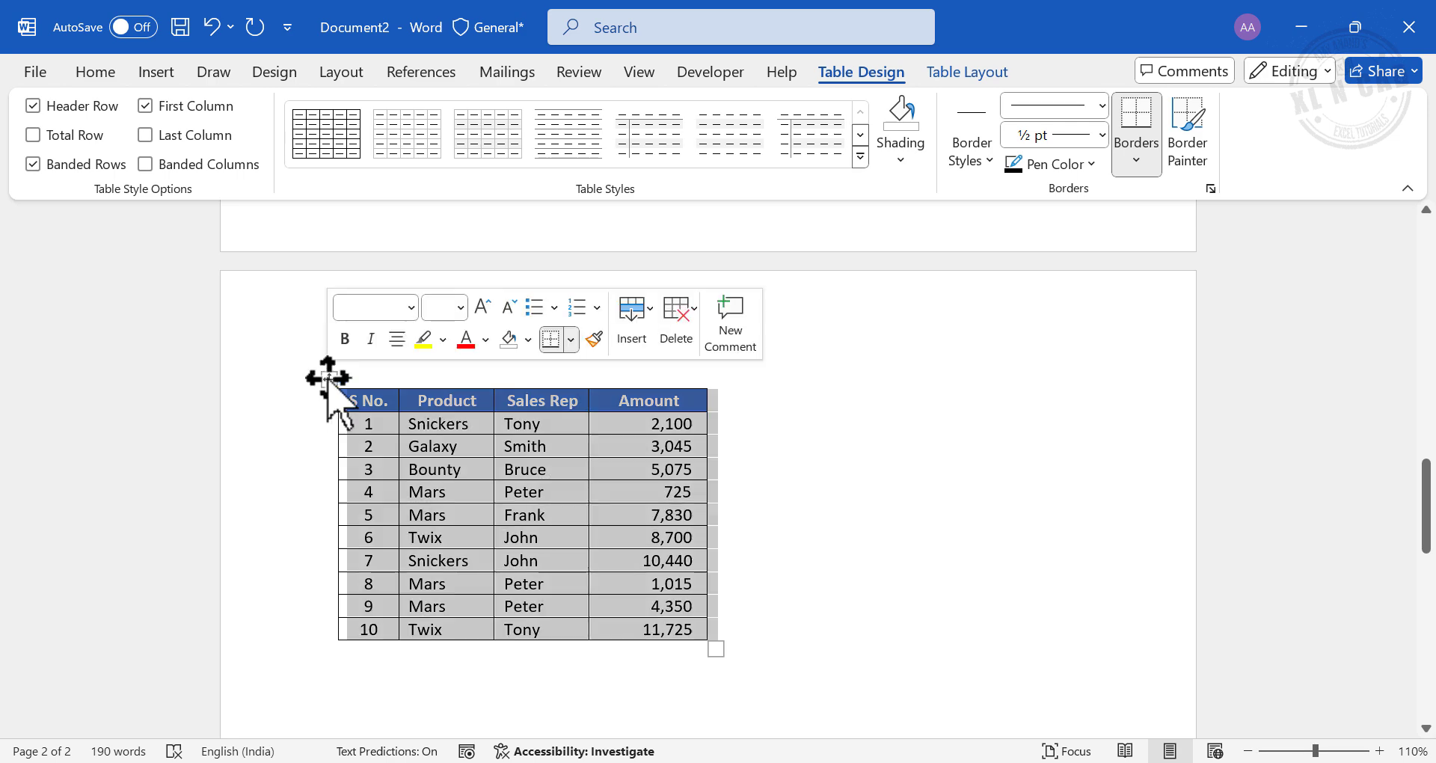
pyautogui.click(157, 71)
pyautogui.click(178, 161)
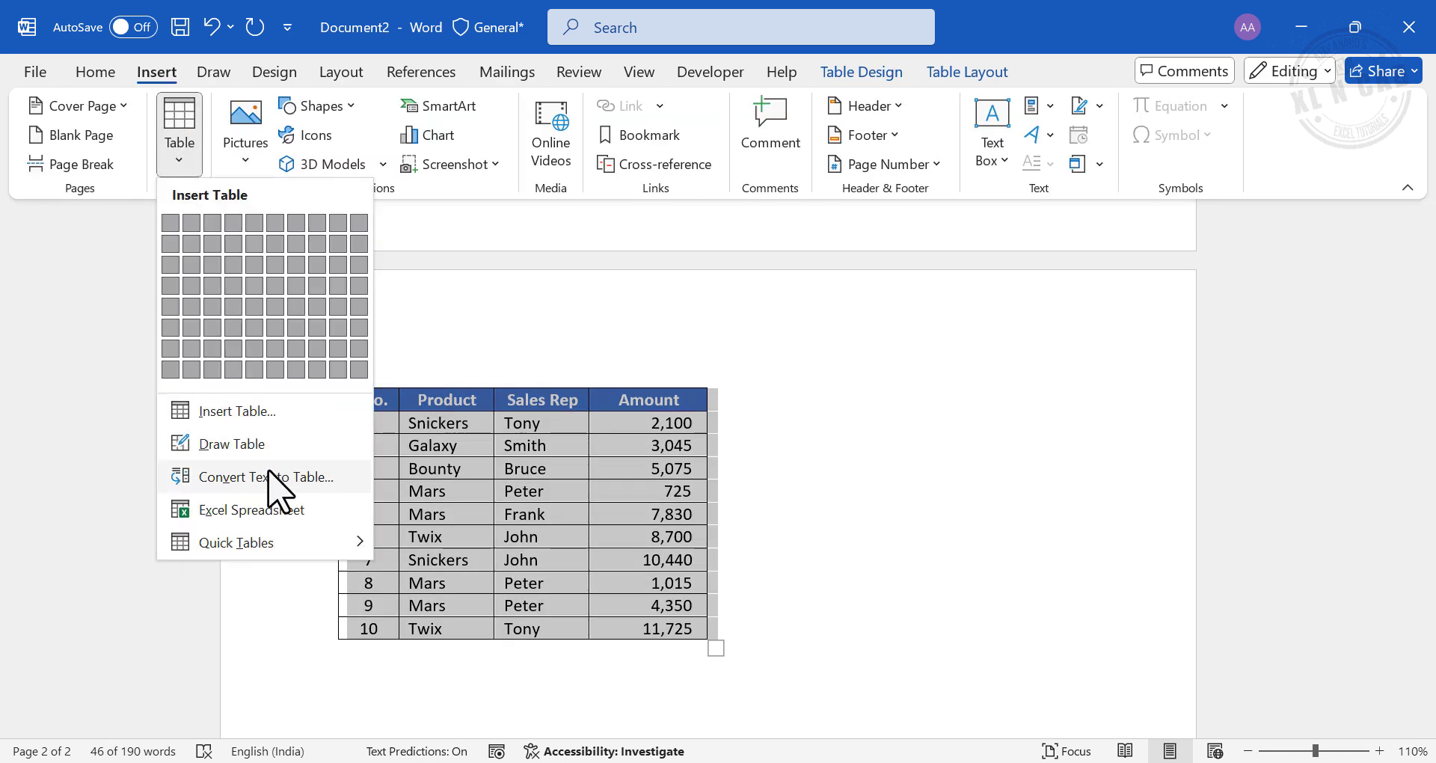
pyautogui.moveTo(366, 544)
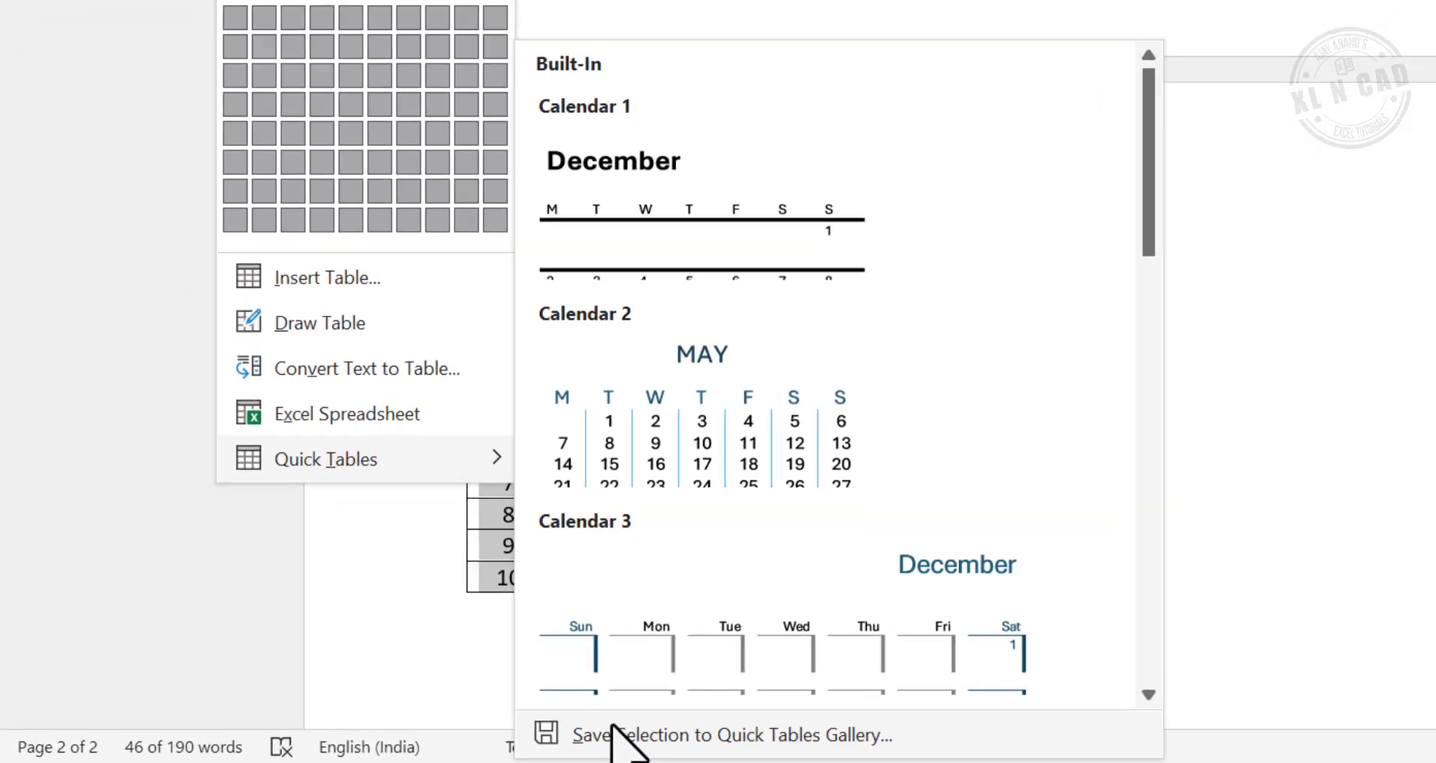